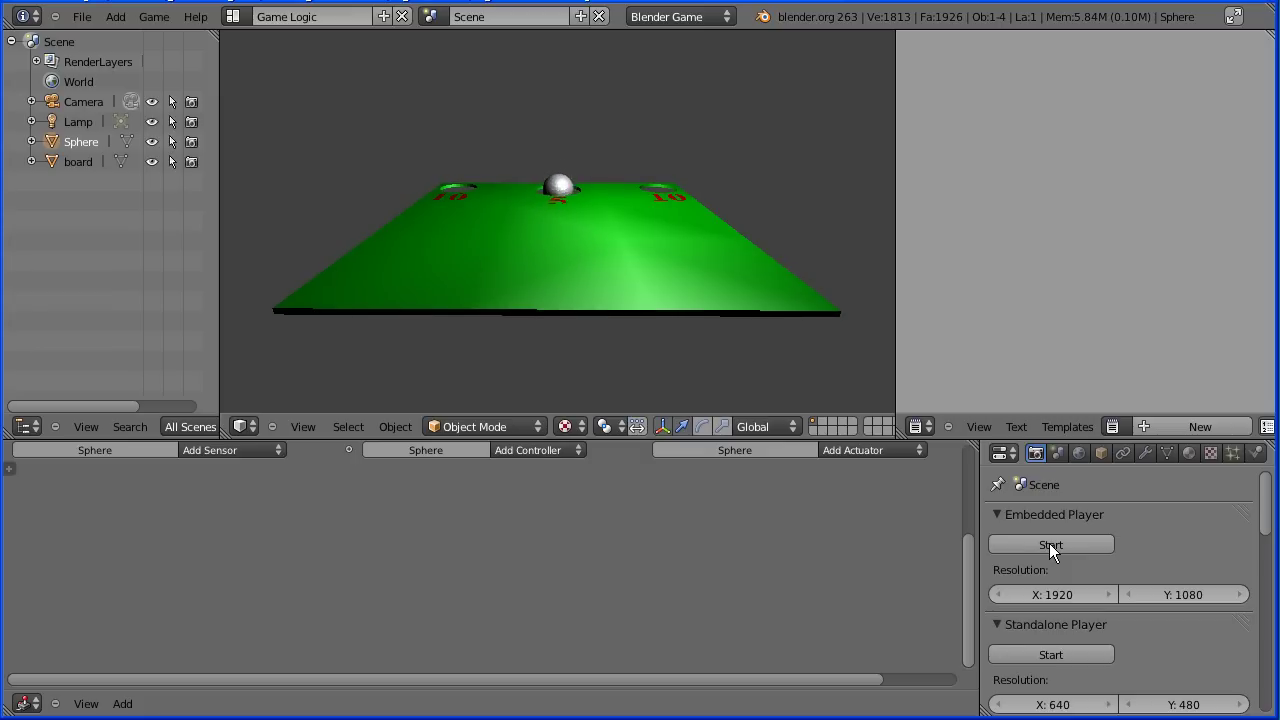
Stop the running game preview and start a new file from the start-up scene.
key("Escape")
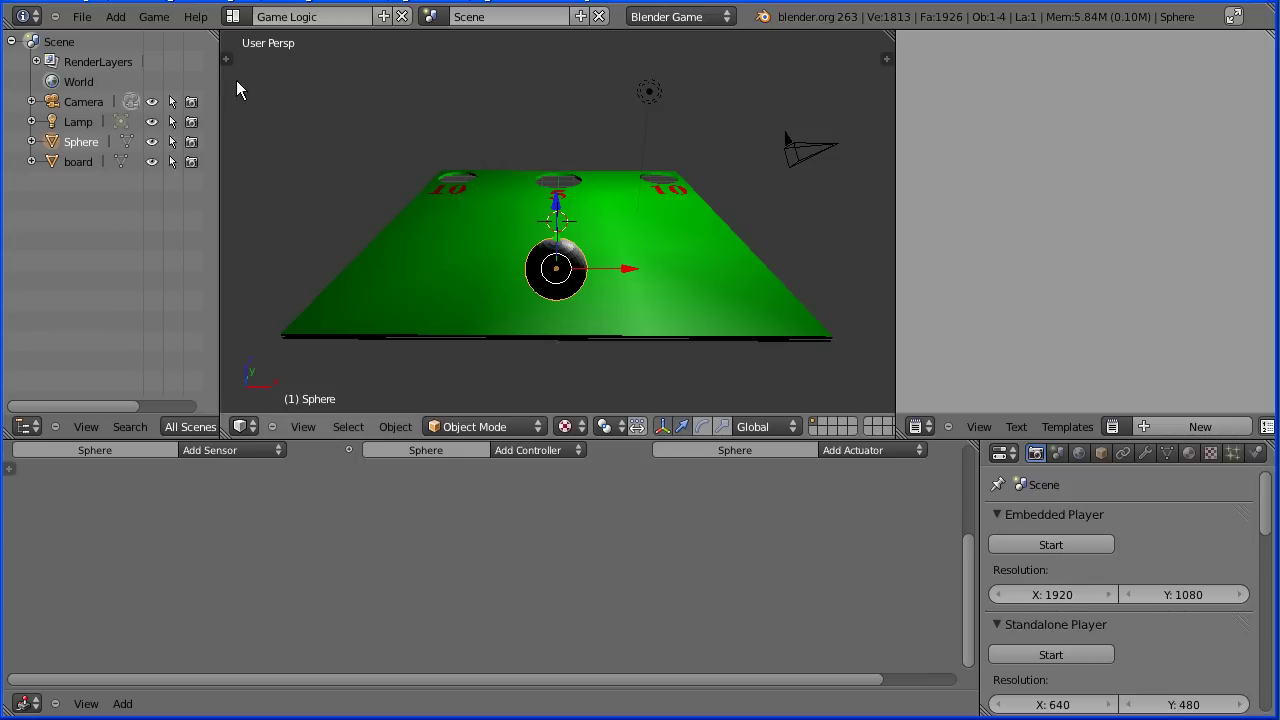
left_click(80, 17)
left_click(102, 38)
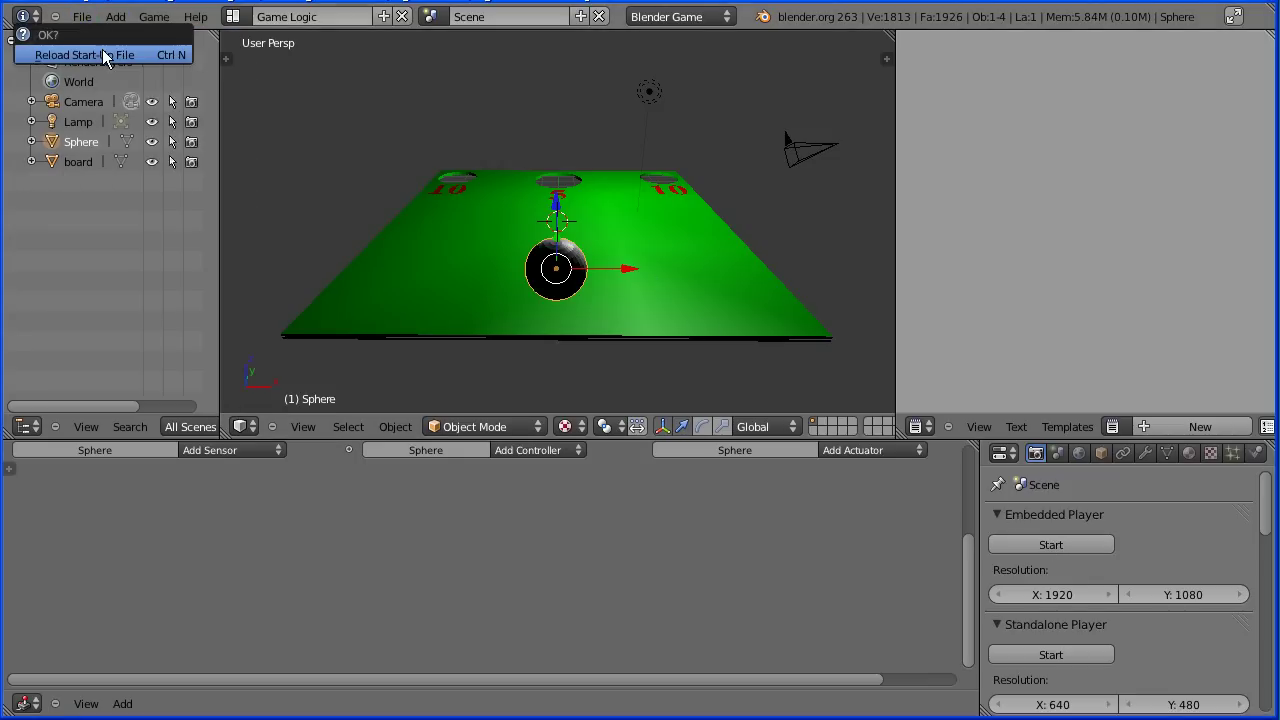
left_click(100, 51)
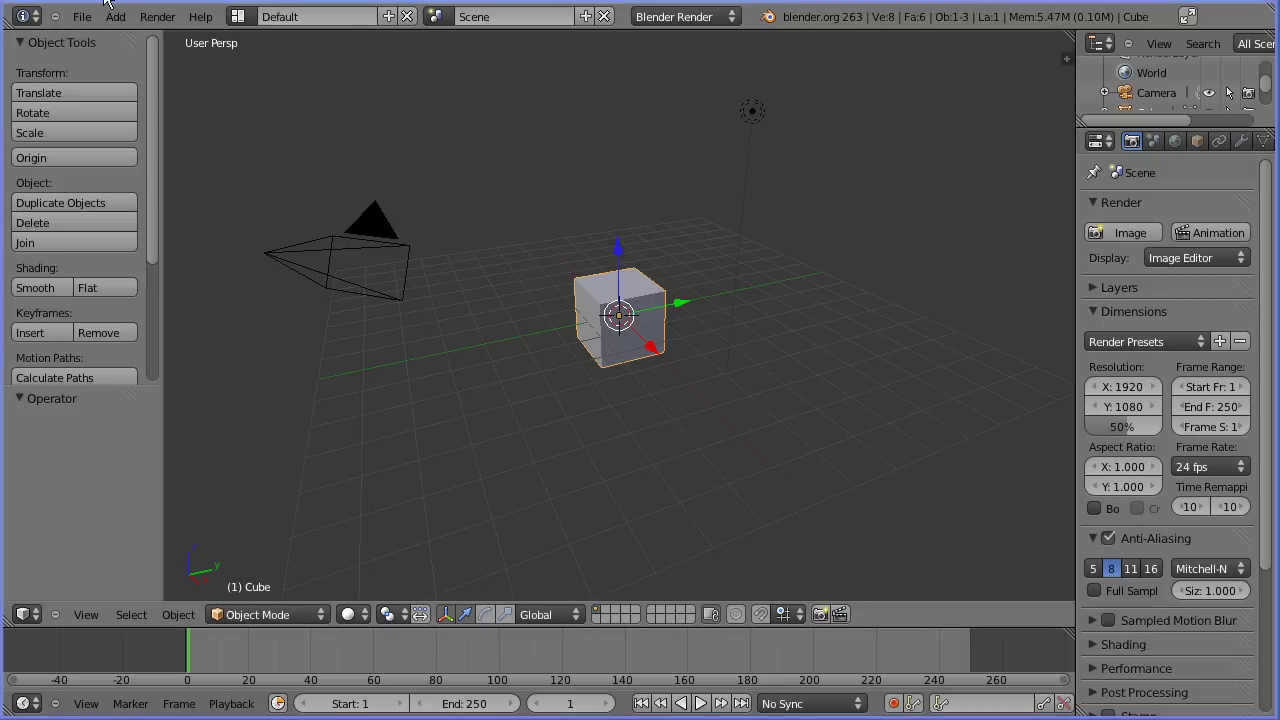
Open the recent file logicTut1.blend.
left_click(80, 16)
mouse_move(121, 77)
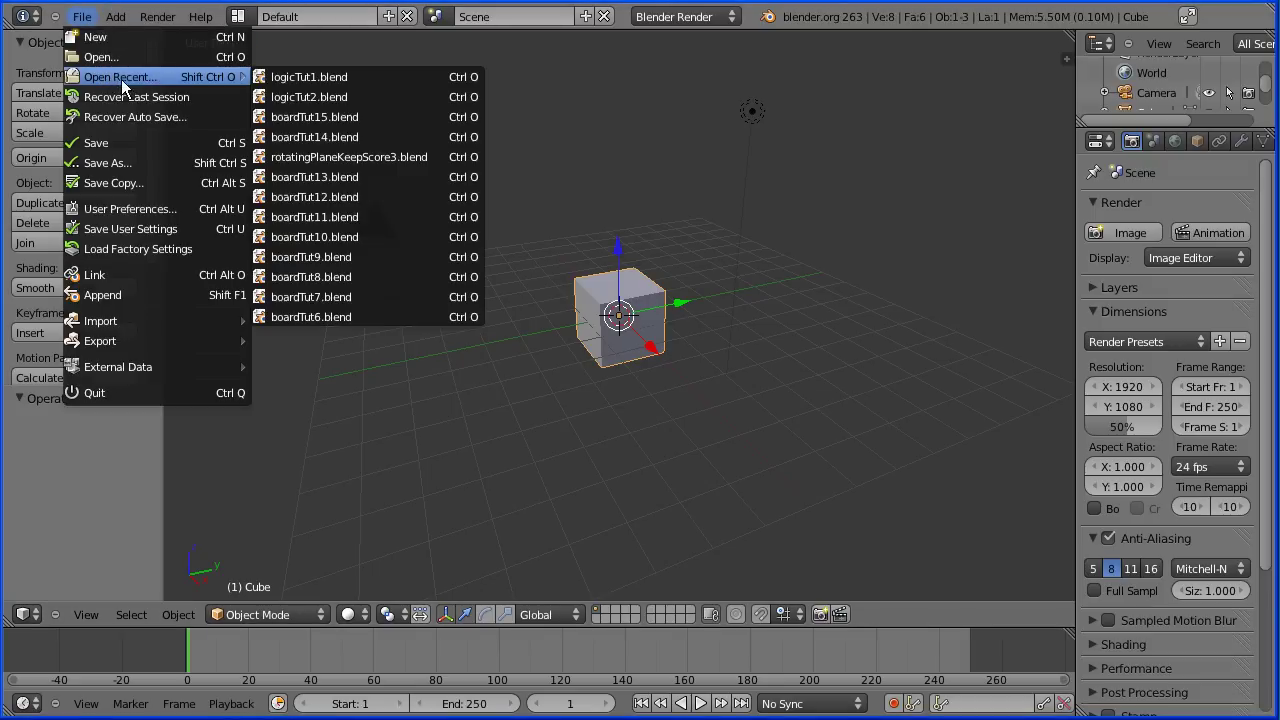
left_click(317, 77)
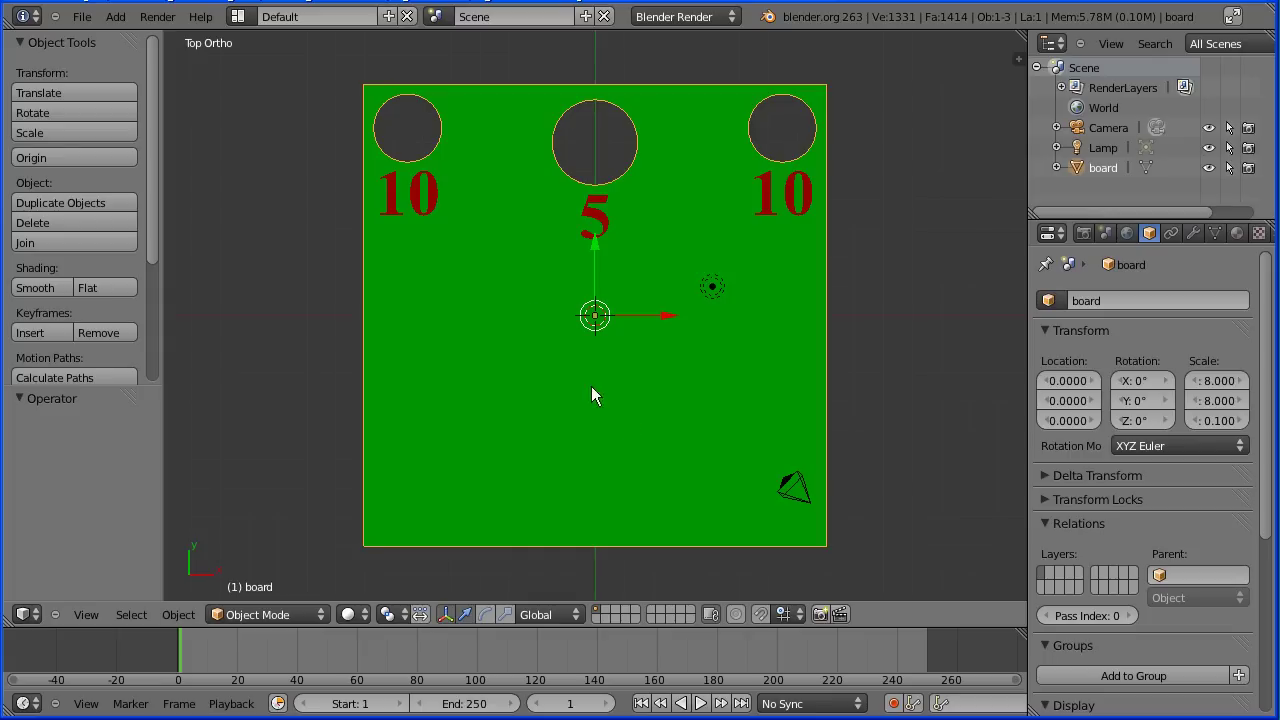
Switch the screen layout to Game Logic and the render engine to Blender Game.
left_click(246, 19)
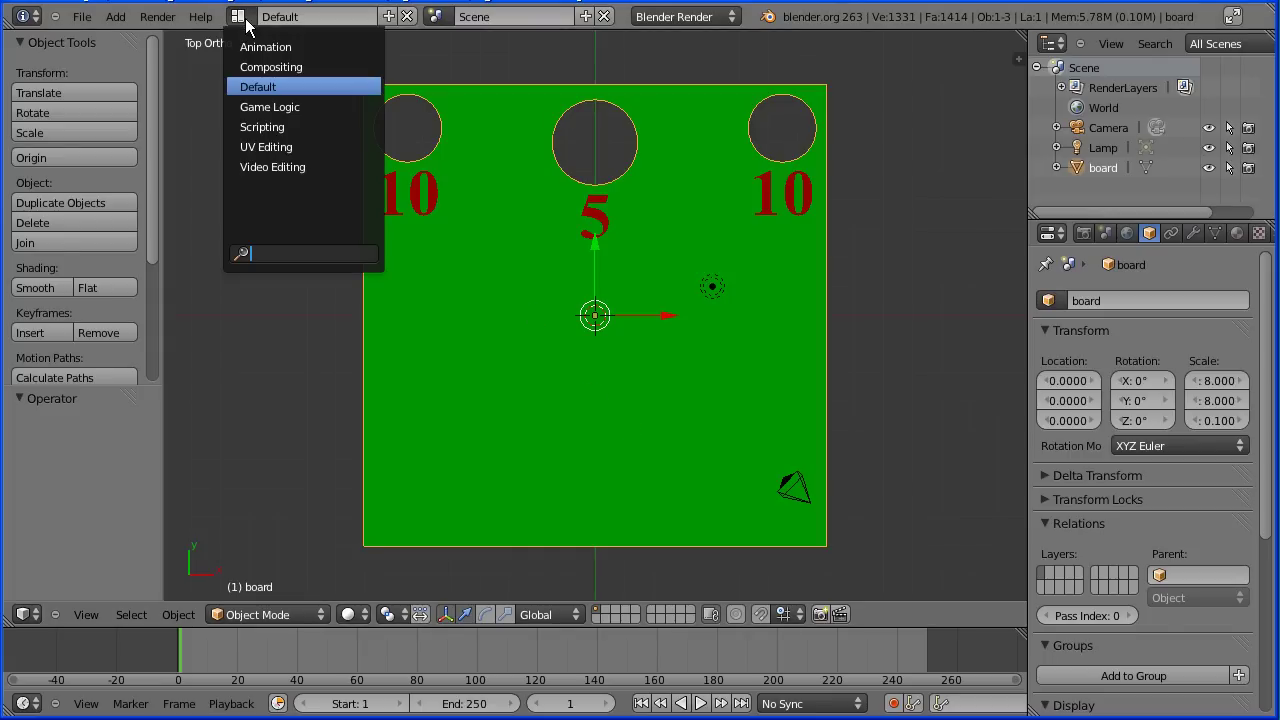
left_click(339, 107)
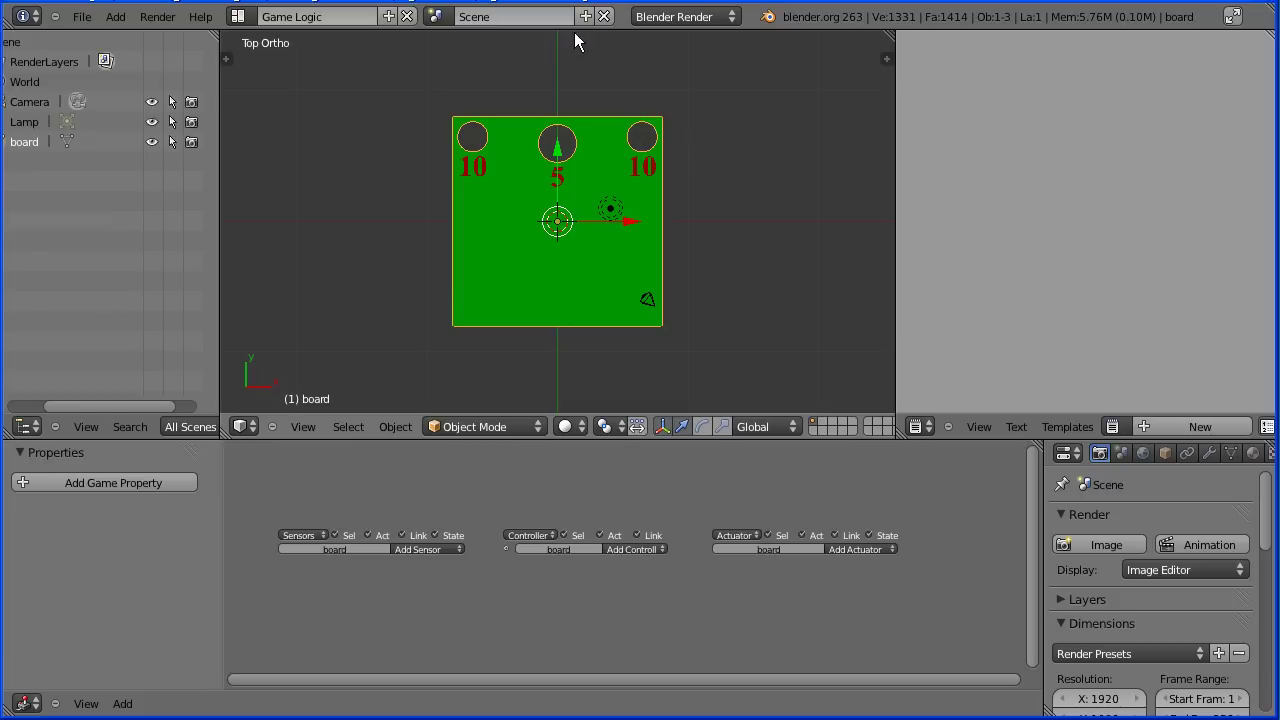
left_click(704, 20)
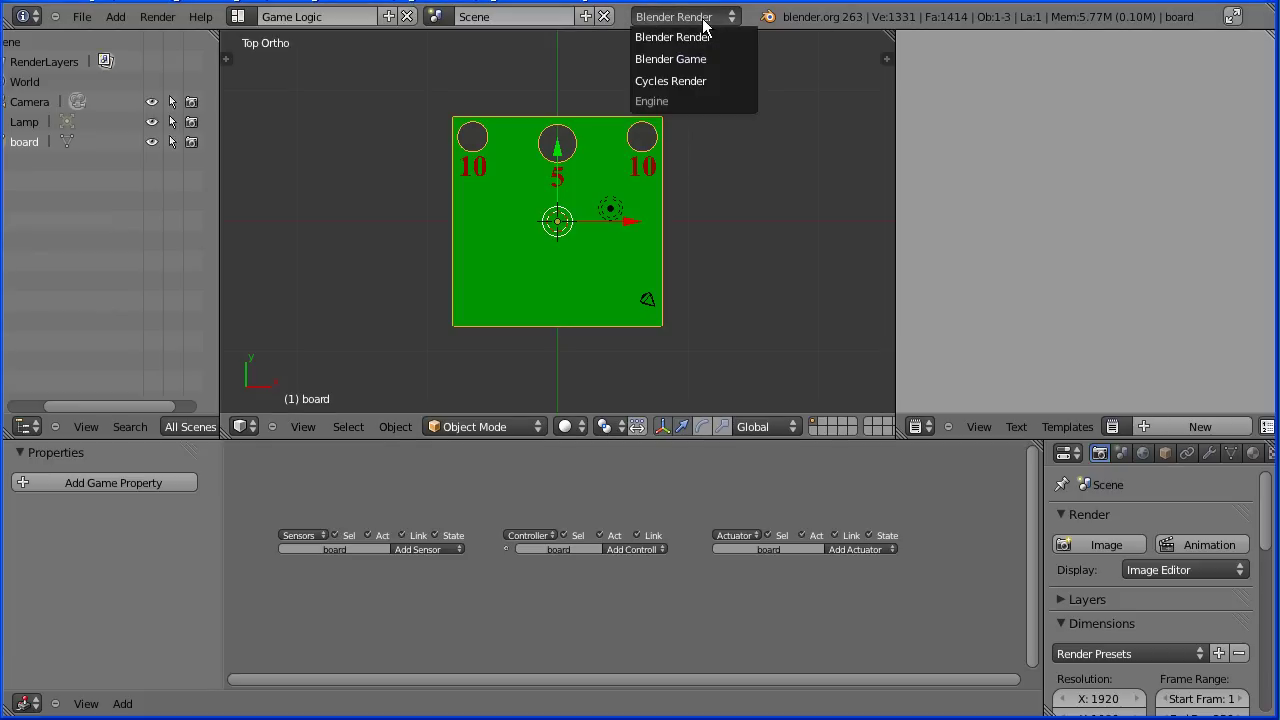
left_click(740, 58)
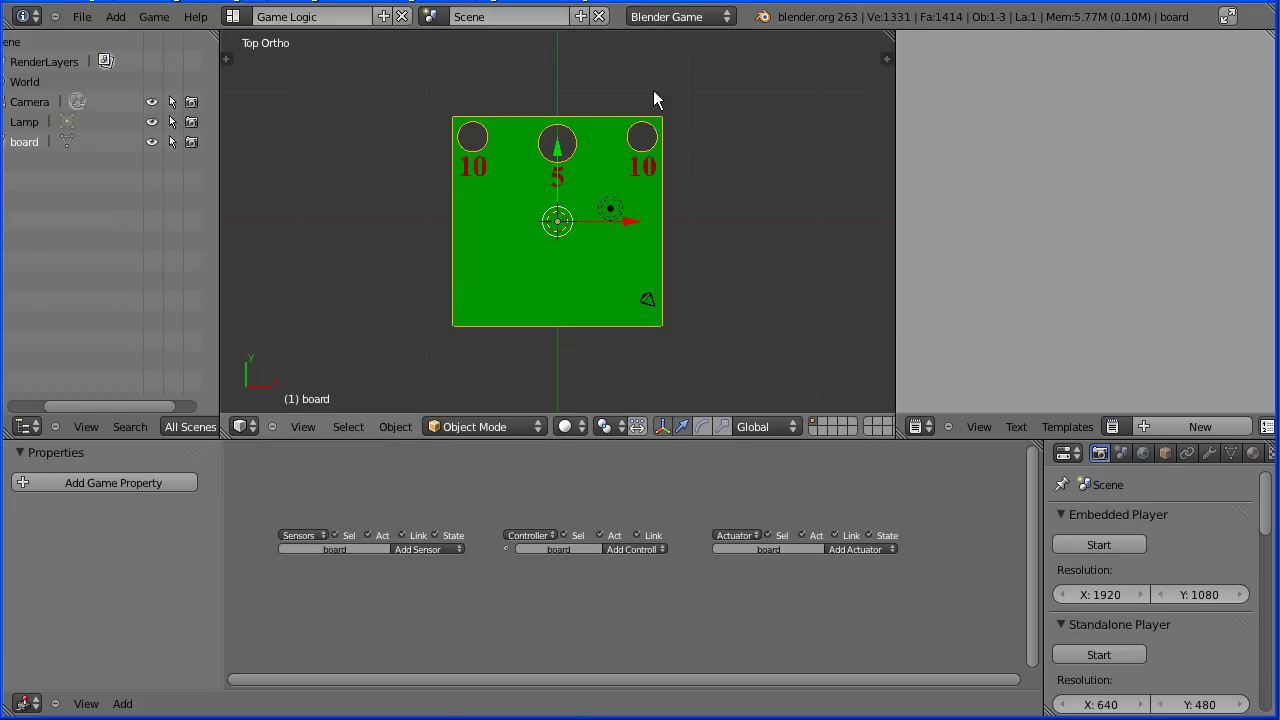
Set the 3D view to perspective with Texture shading and tilt it to a closer, low front view of the board.
left_click(301, 426)
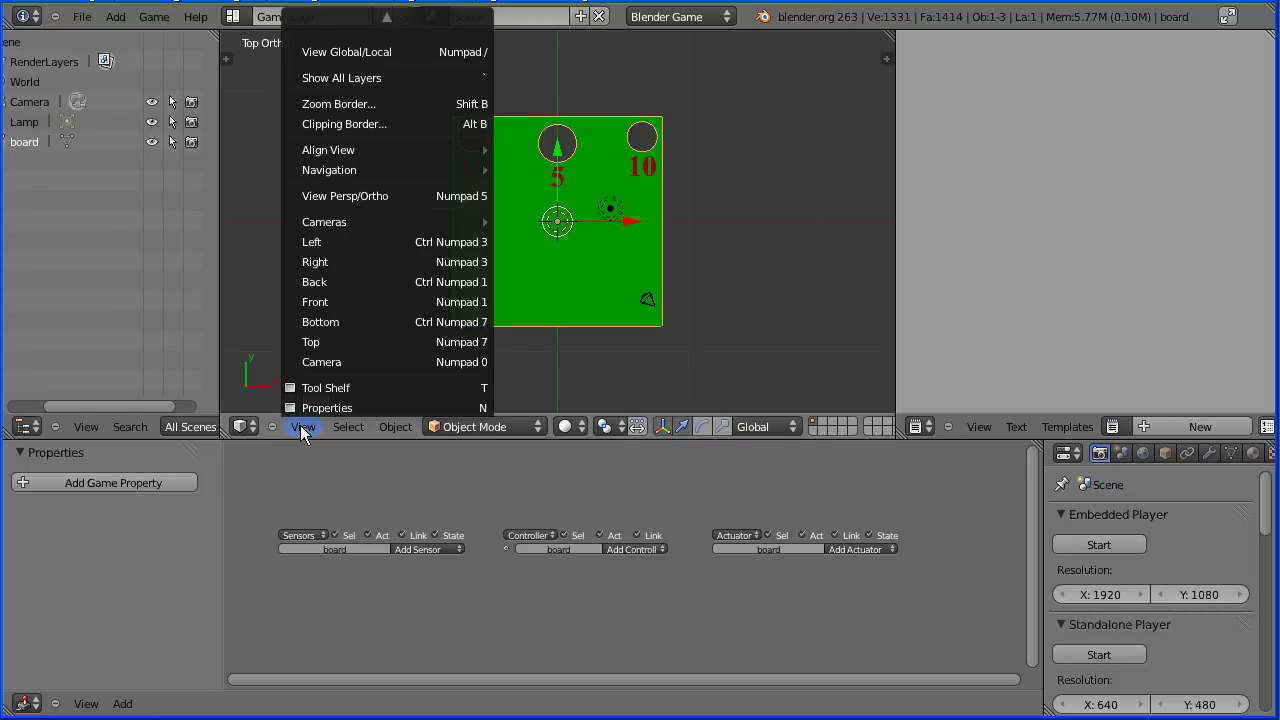
left_click(420, 195)
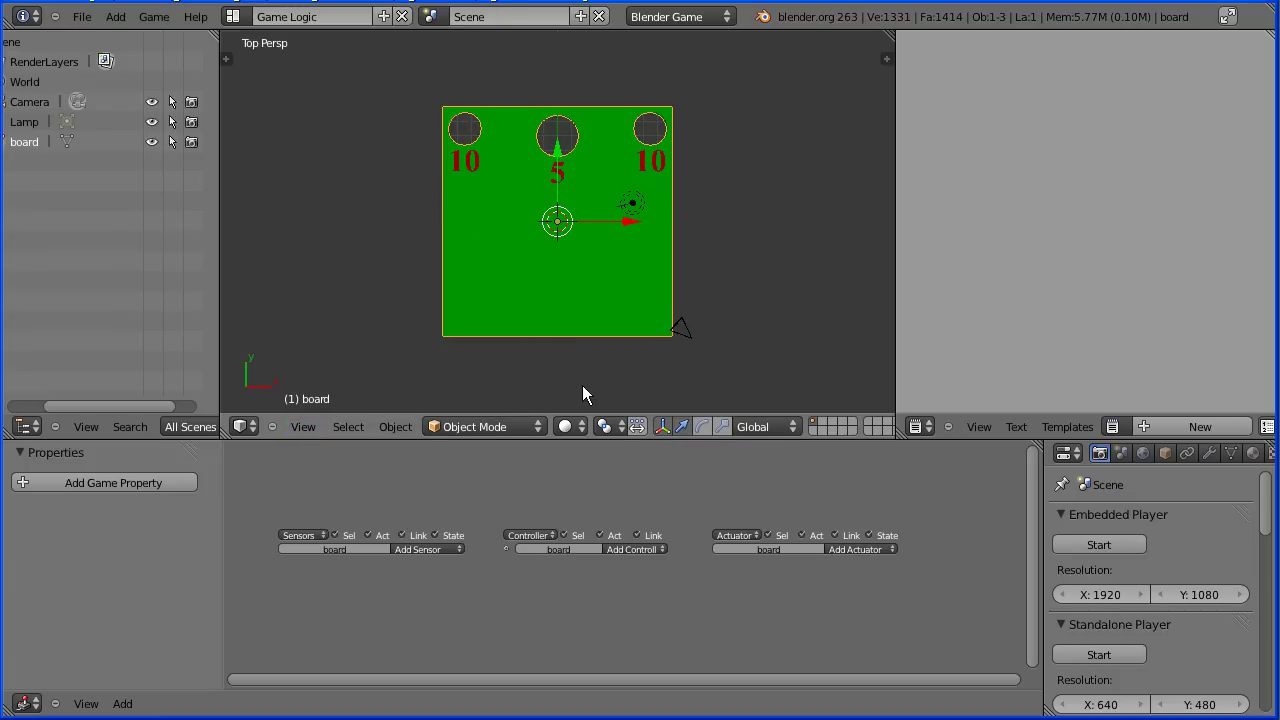
left_click(568, 427)
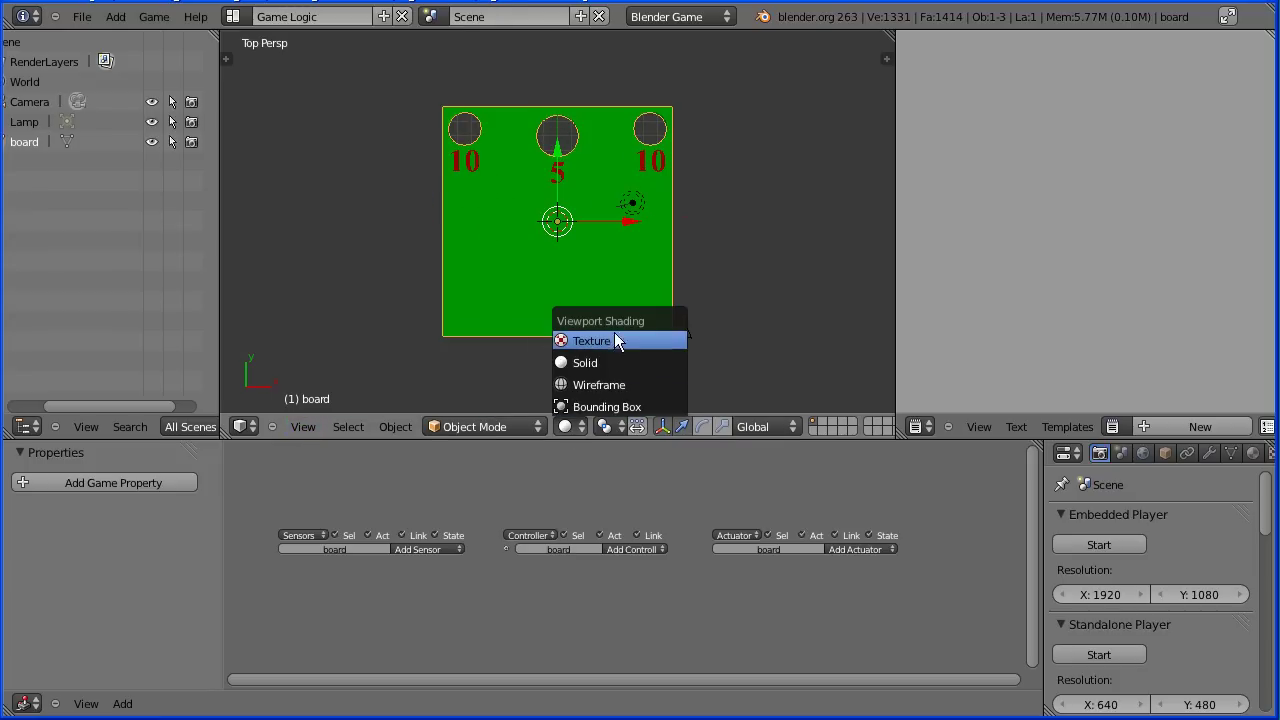
left_click(650, 344)
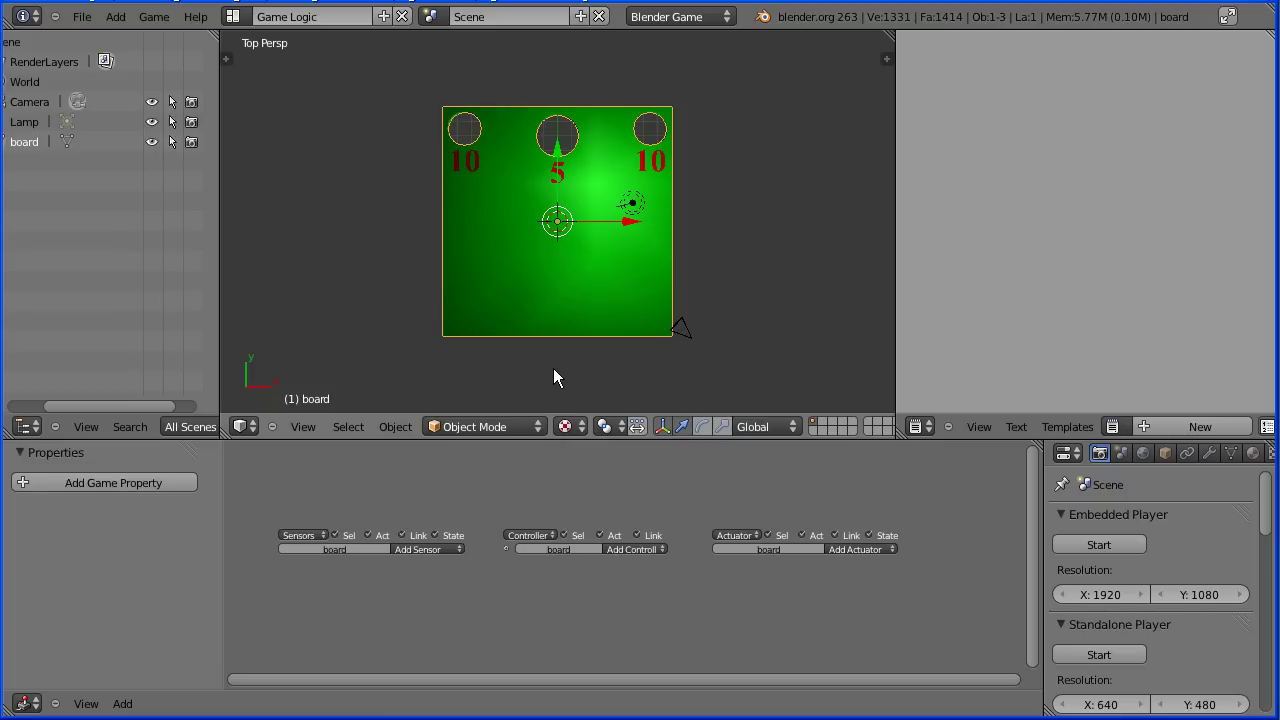
middle_click_drag(553, 368, 557, 228)
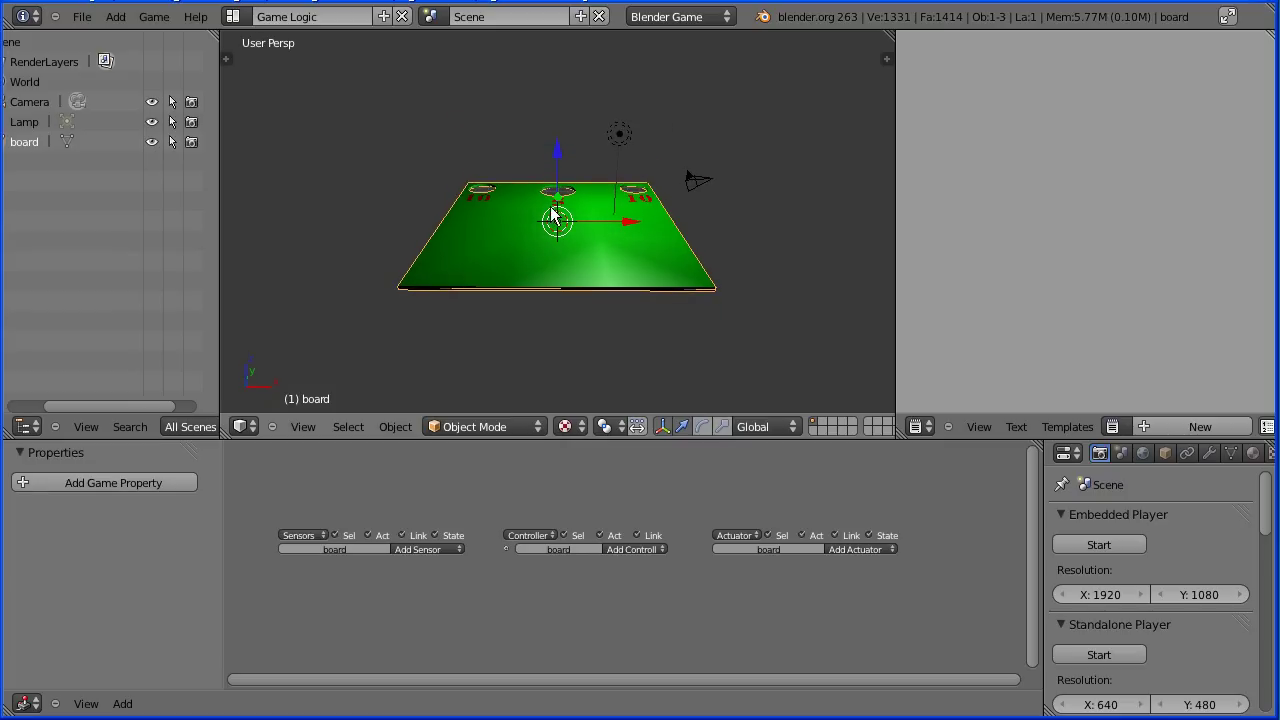
scroll(563, 347, "up", 2)
scroll(563, 340, "up", 2)
scroll(563, 340, "down", 1)
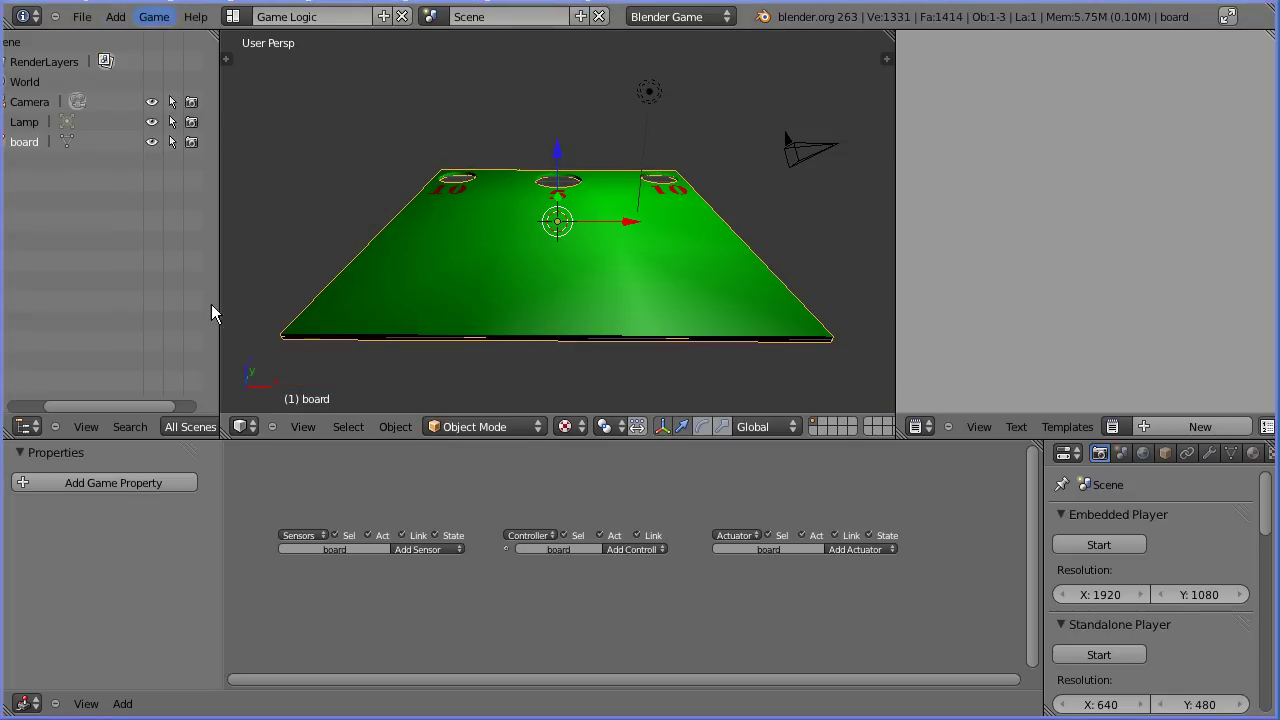
Reveal the full object names in the outliner, and collapse the logic editor's Properties region to enlarge the logic brick area.
left_click_drag(138, 409, 100, 409)
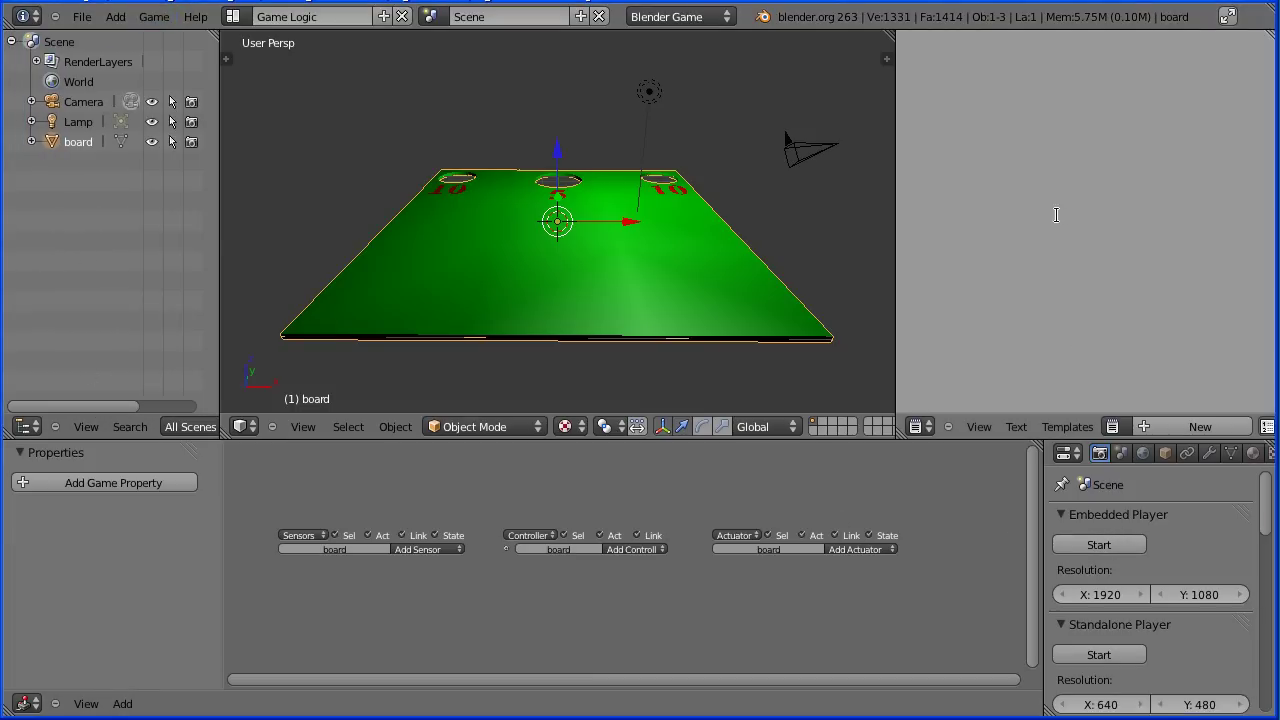
left_click(26, 704)
left_click(139, 474)
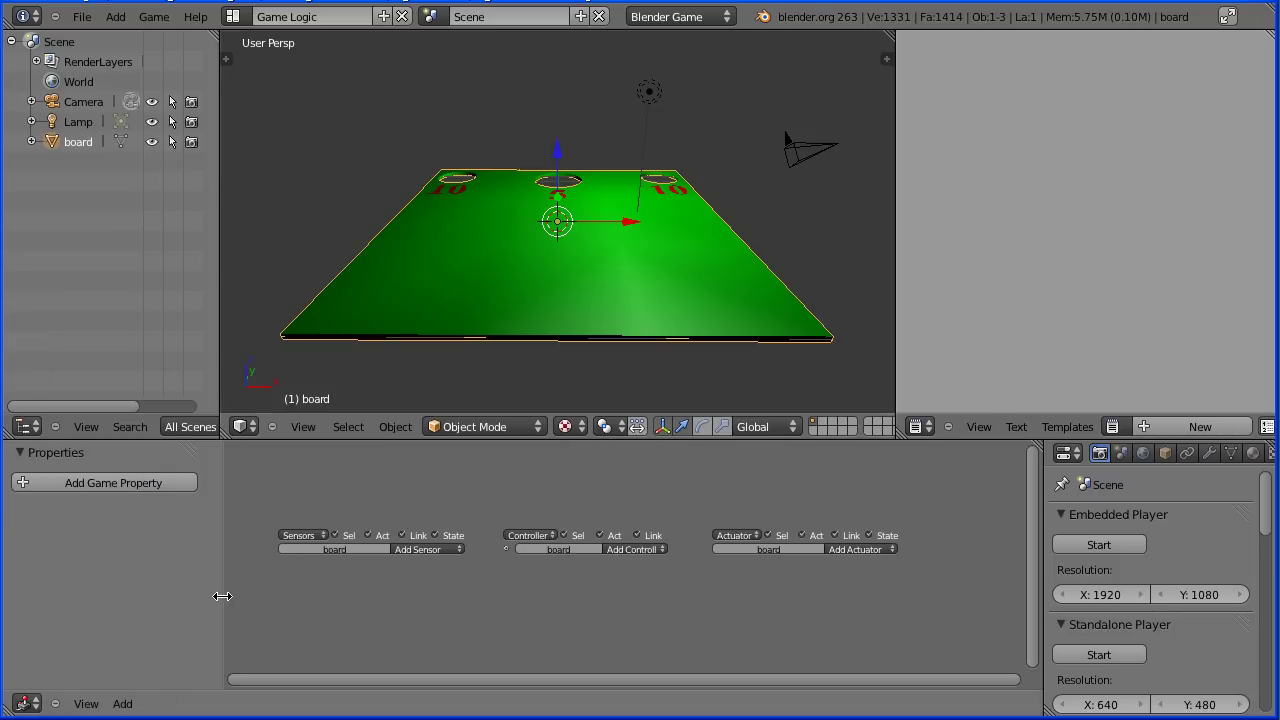
left_click_drag(222, 596, 20, 590)
scroll(405, 620, "up", 3)
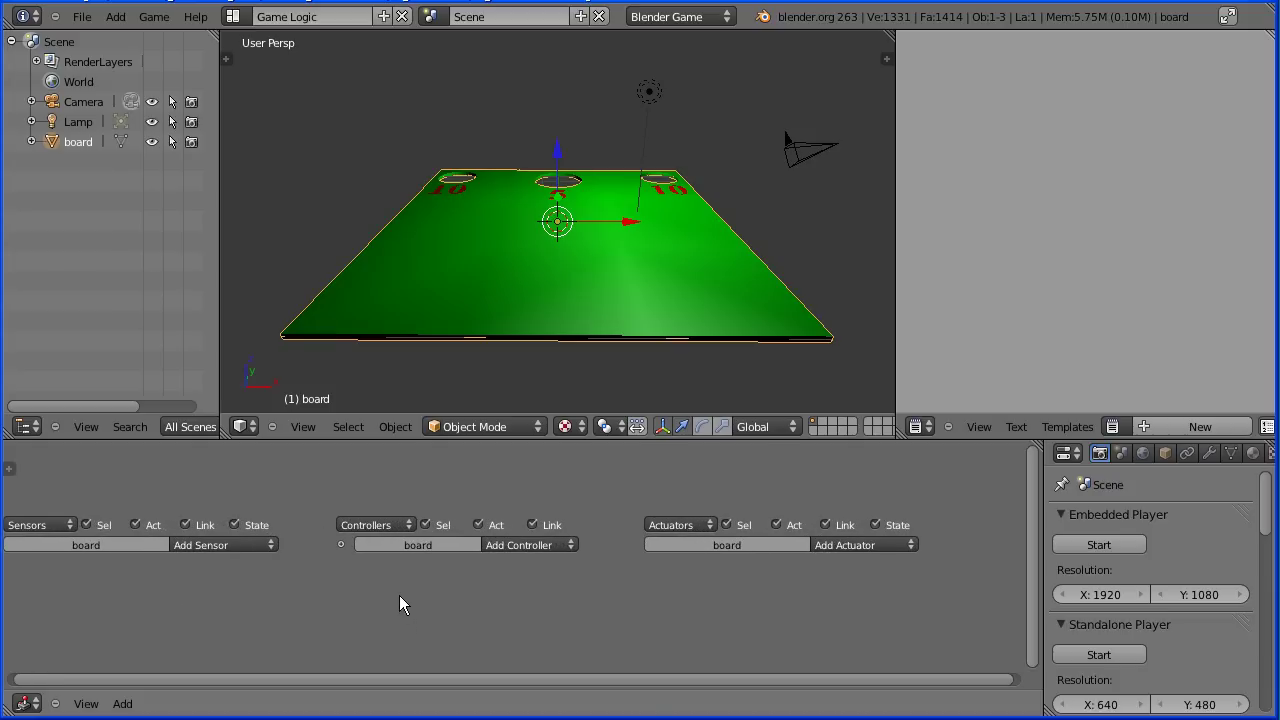
middle_click_drag(349, 609, 386, 554)
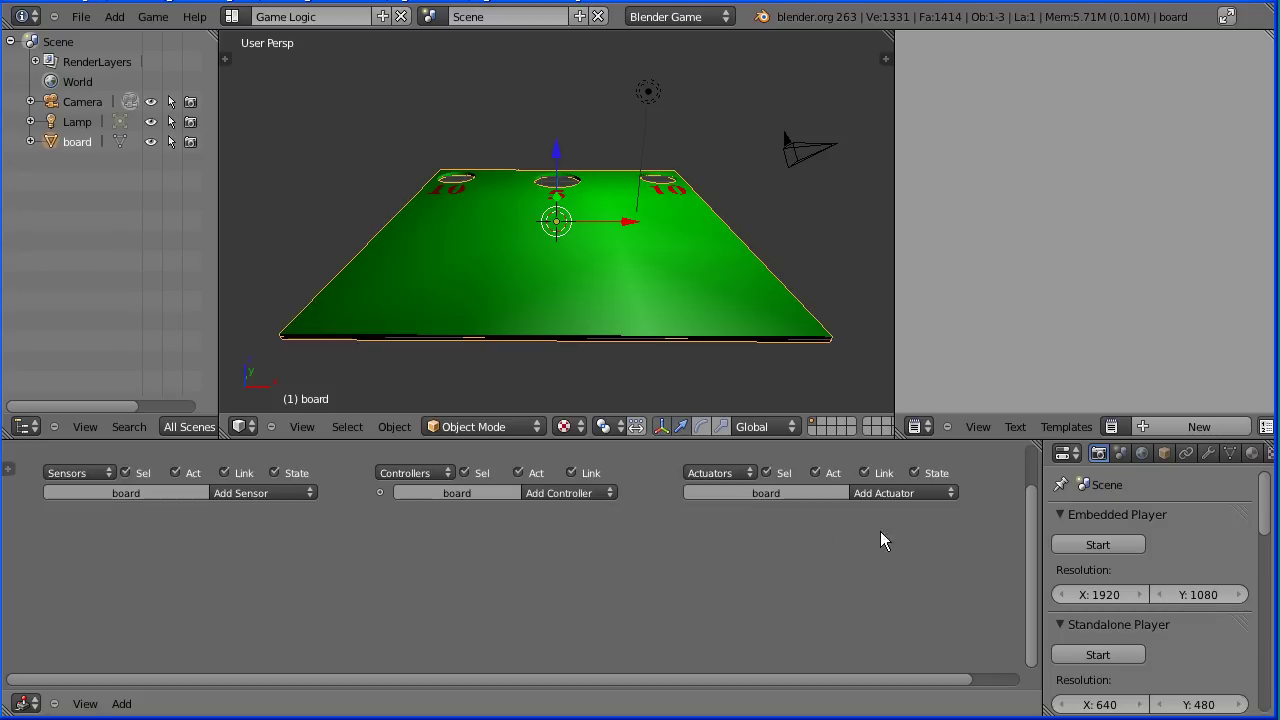
Add a Keyboard sensor to the board and assign the Left Arrow key to it.
left_click(276, 492)
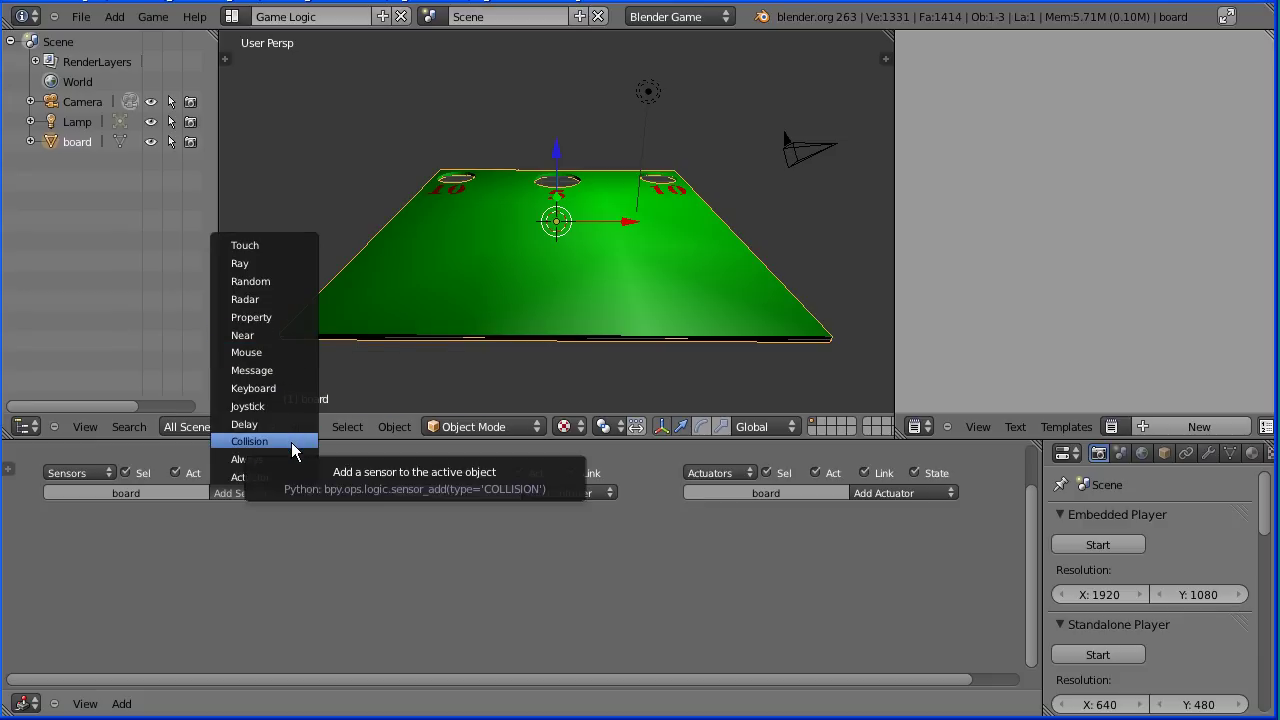
left_click(298, 390)
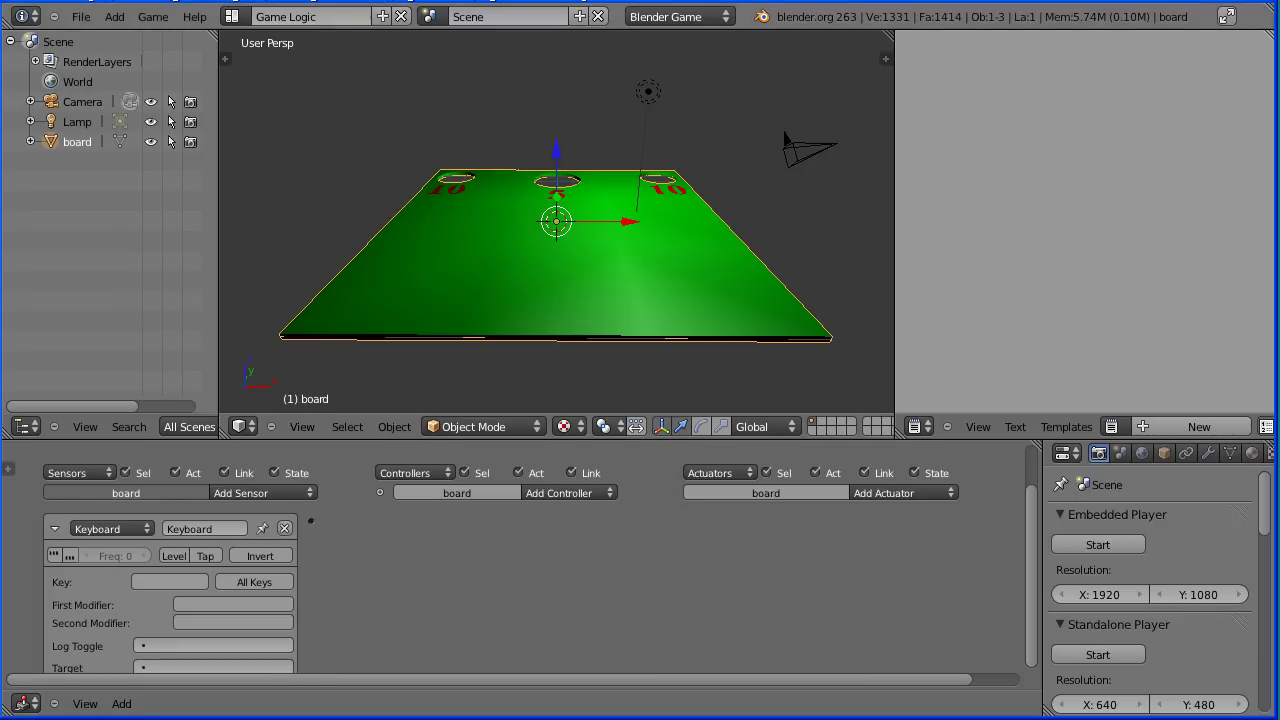
left_click(168, 582)
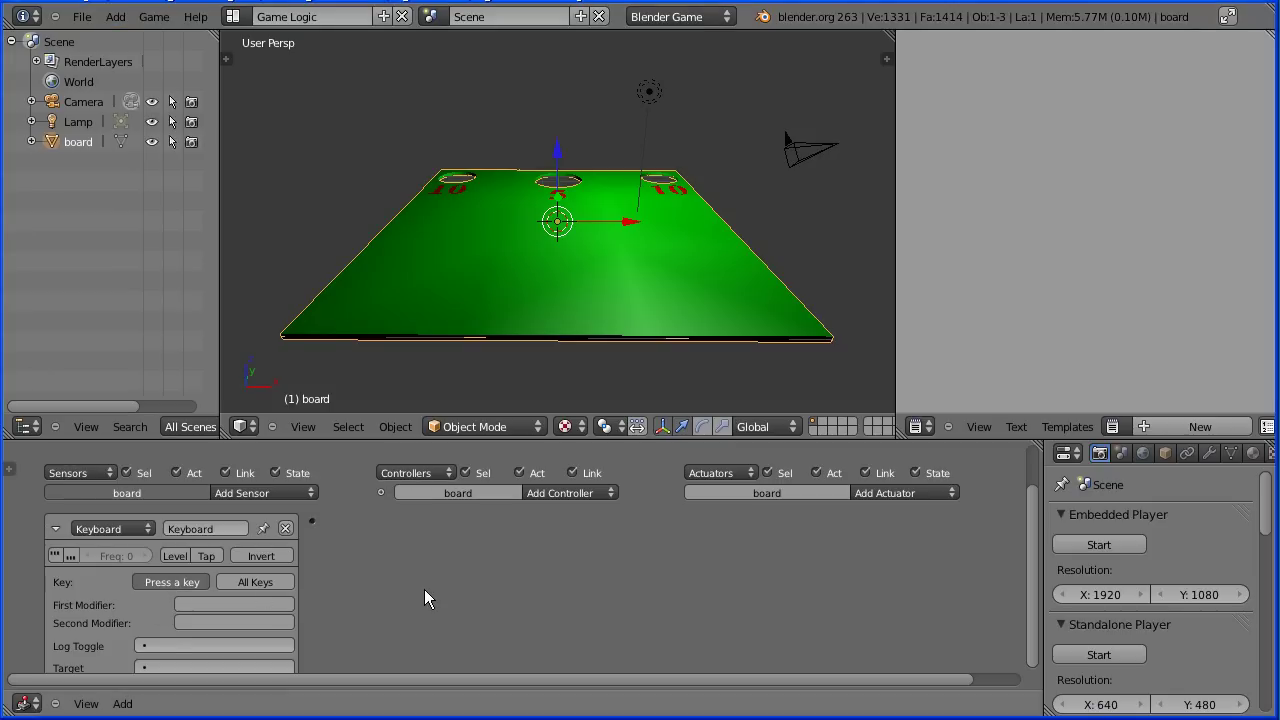
key("Left")
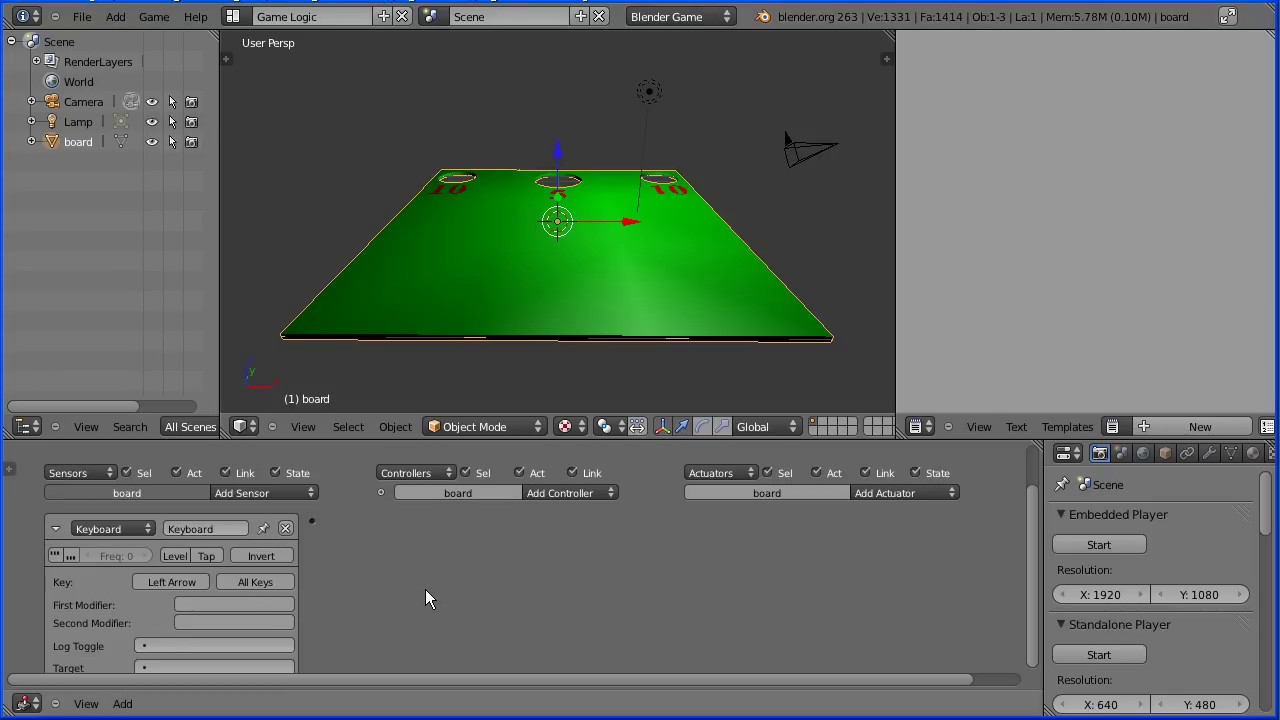
Add an And controller and a Motion actuator to the board.
left_click(572, 491)
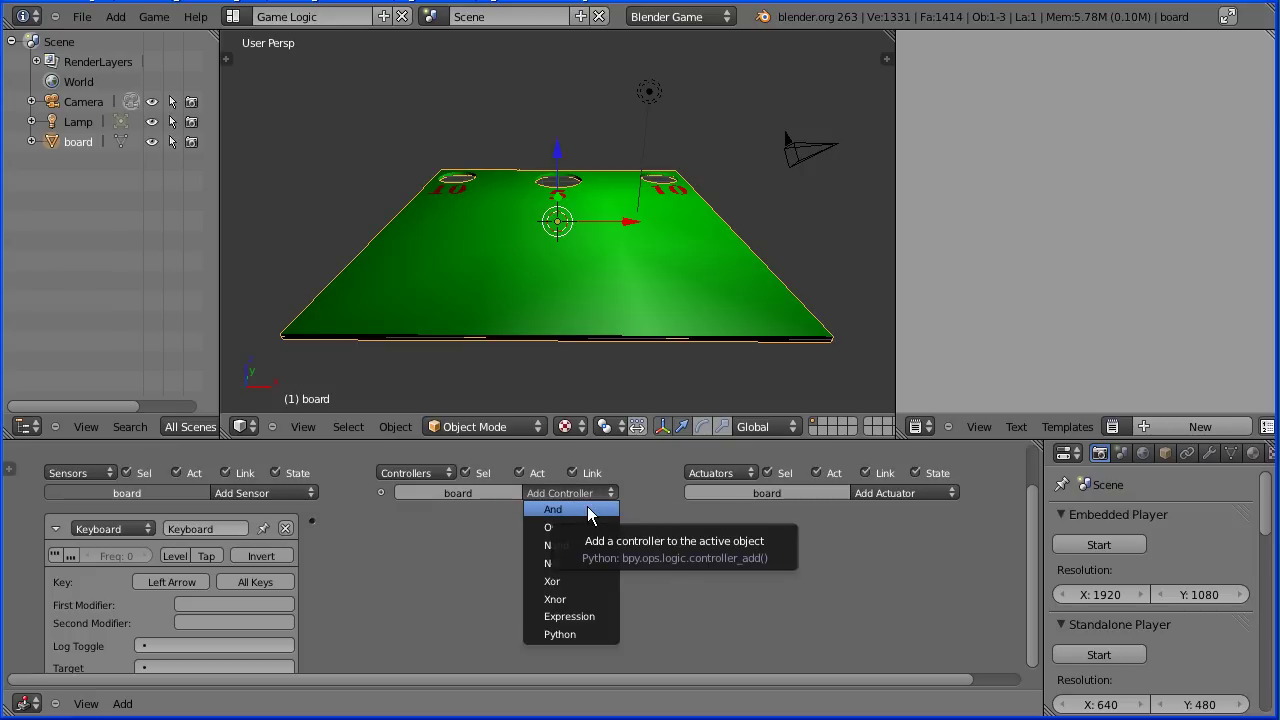
left_click(587, 508)
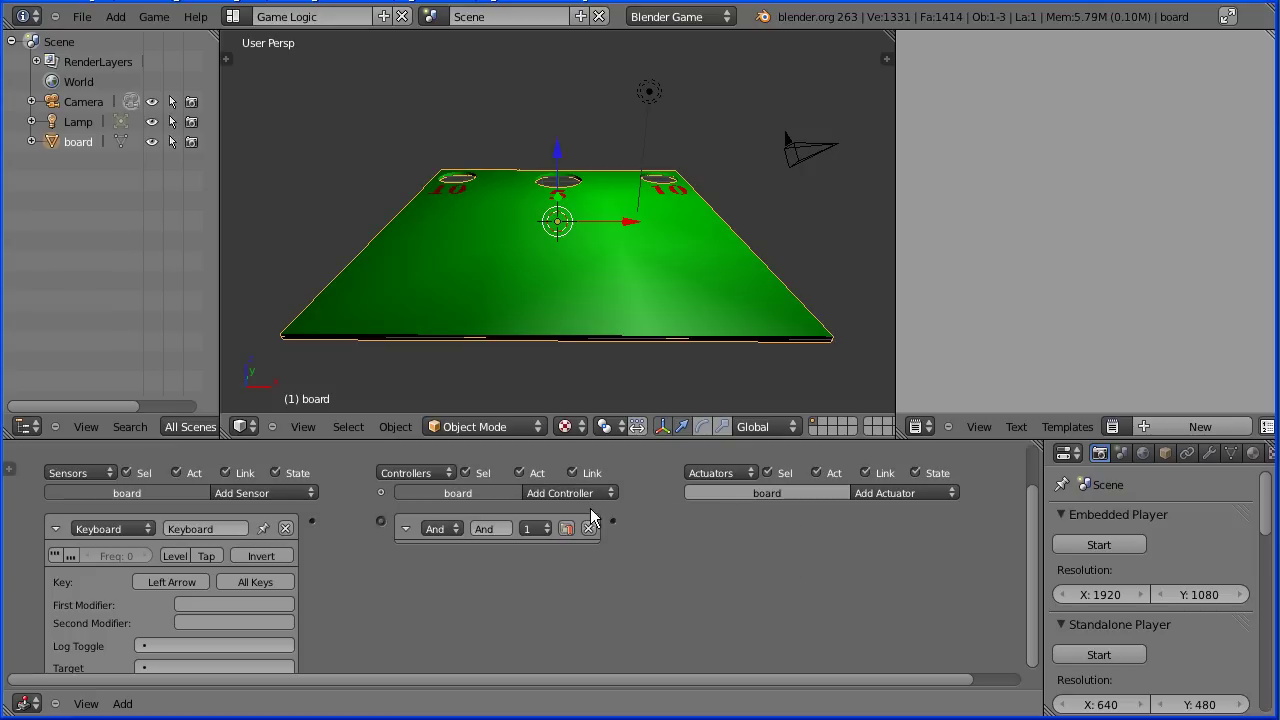
left_click(922, 491)
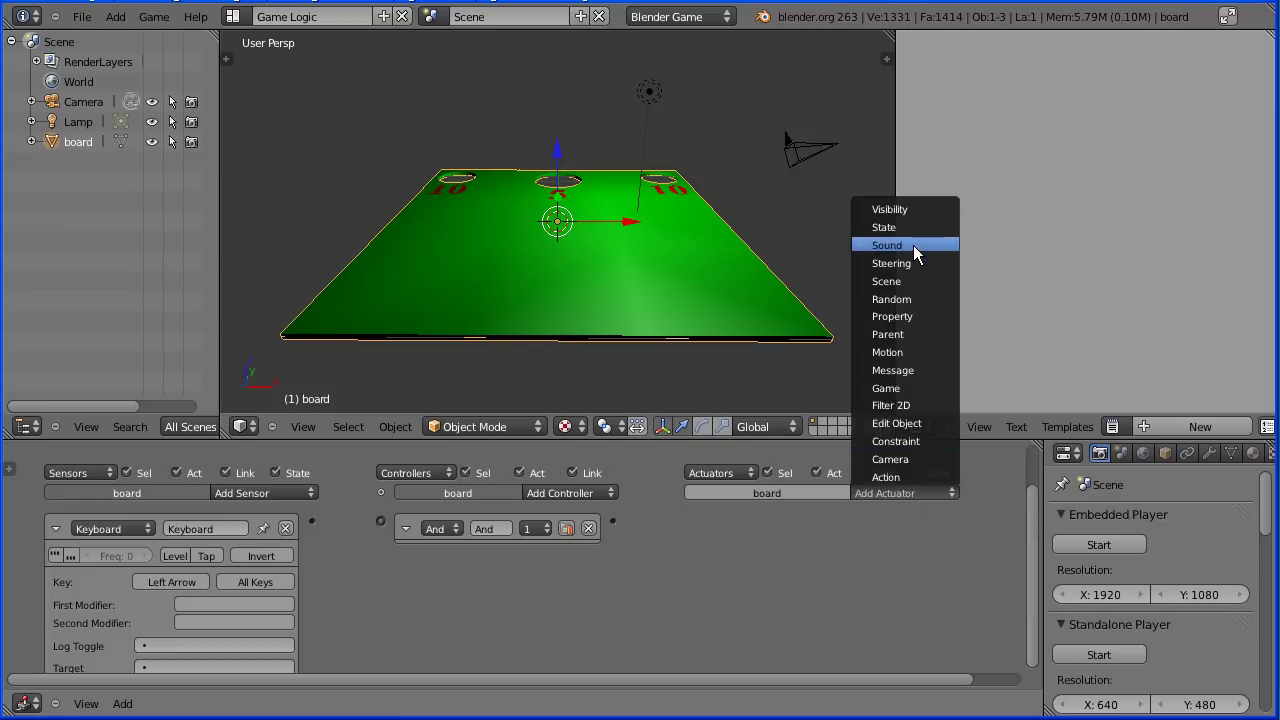
left_click(925, 351)
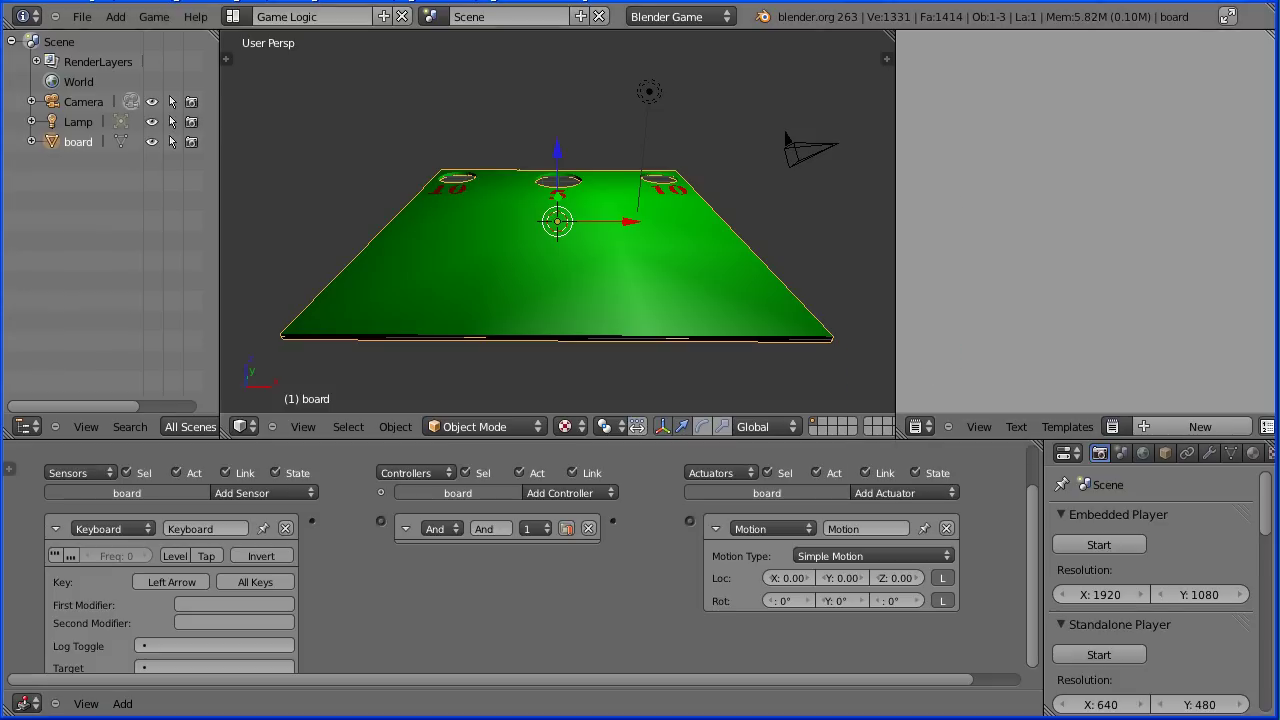
Set the Motion actuator's Y rotation to -0.05° and link the Keyboard sensor through the And controller to the actuator.
left_click(845, 602)
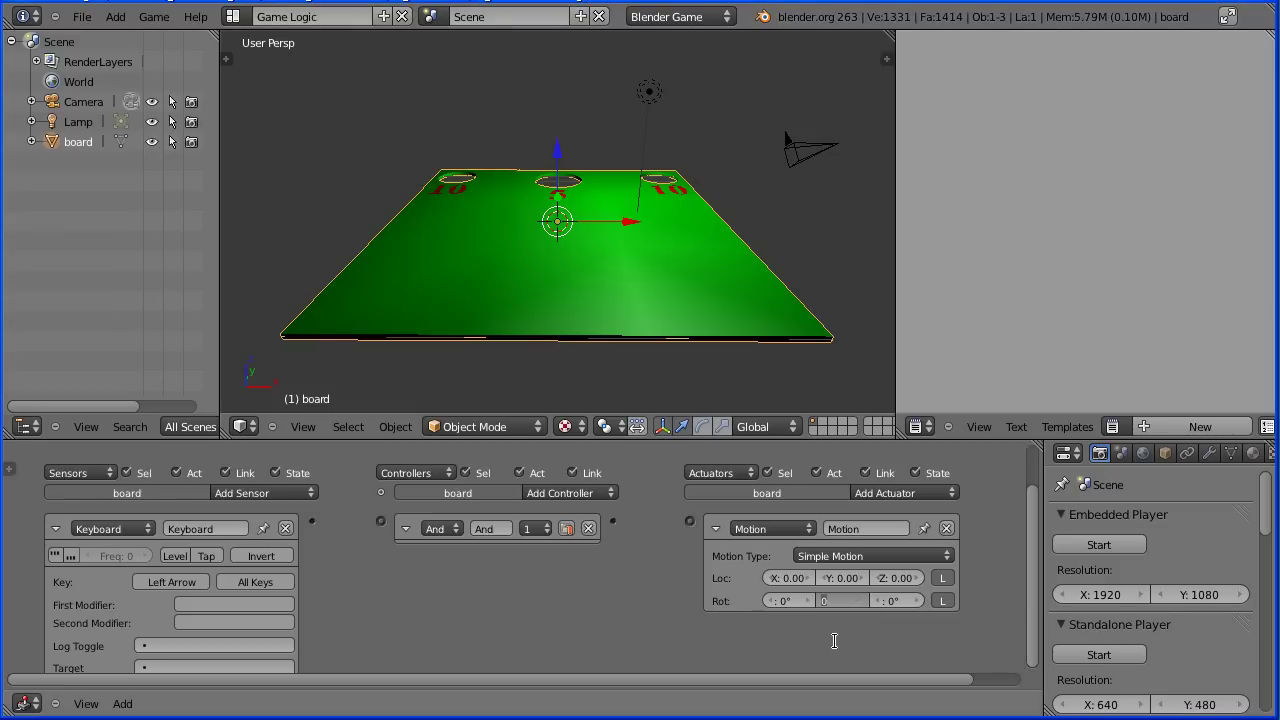
type("-.05")
key("Return")
left_click_drag(311, 520, 381, 521)
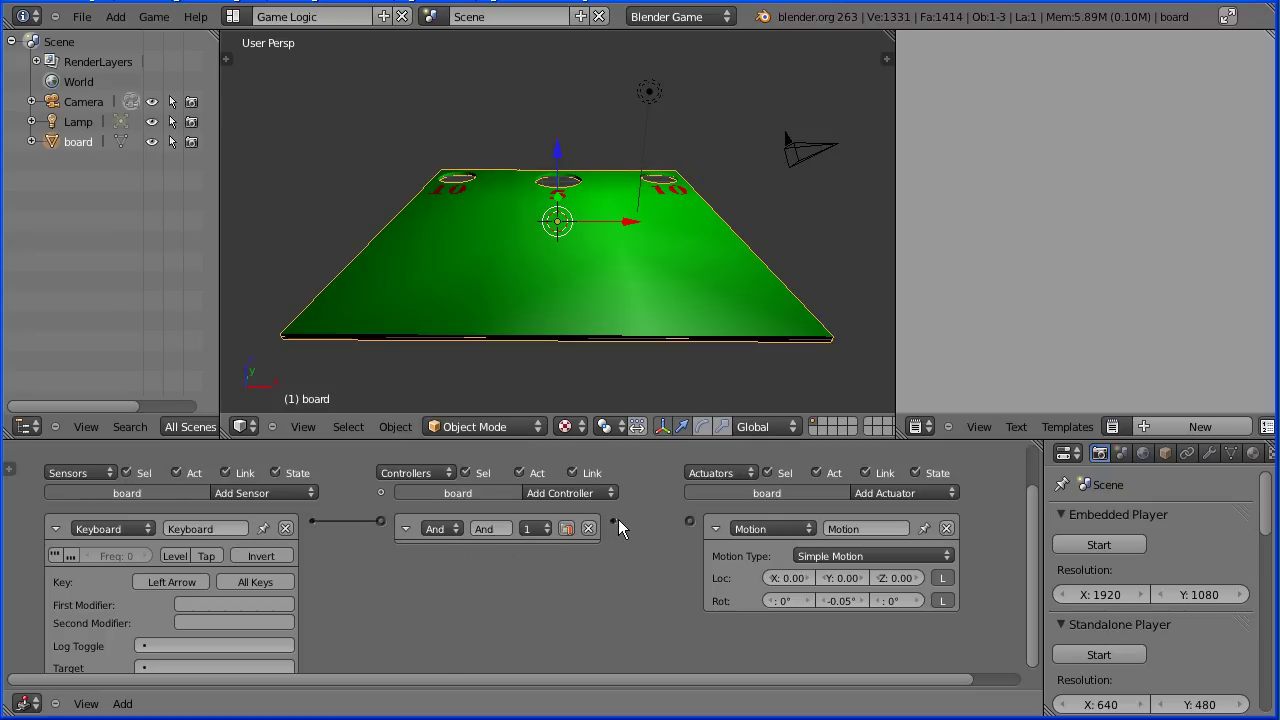
left_click_drag(668, 509, 692, 520)
Run the game in the embedded player, test the board's tilt with the Left Arrow control, and stop the game.
left_click(1102, 545)
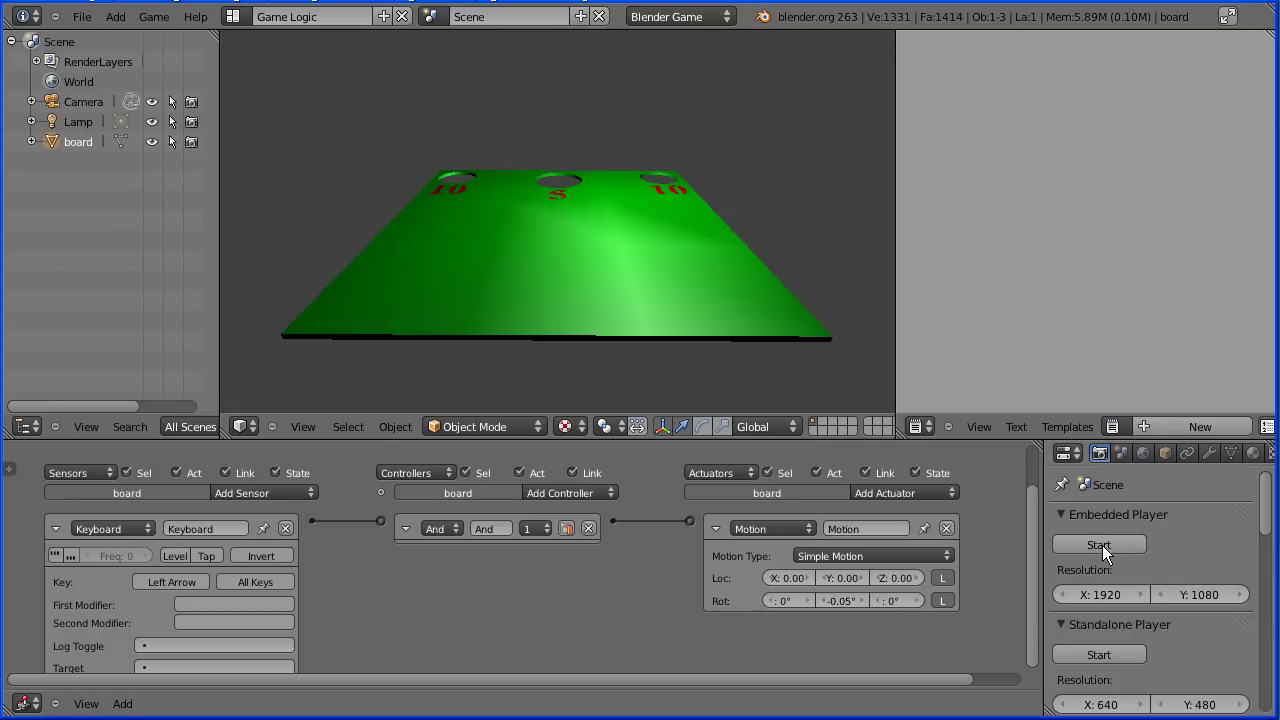
key("Left")
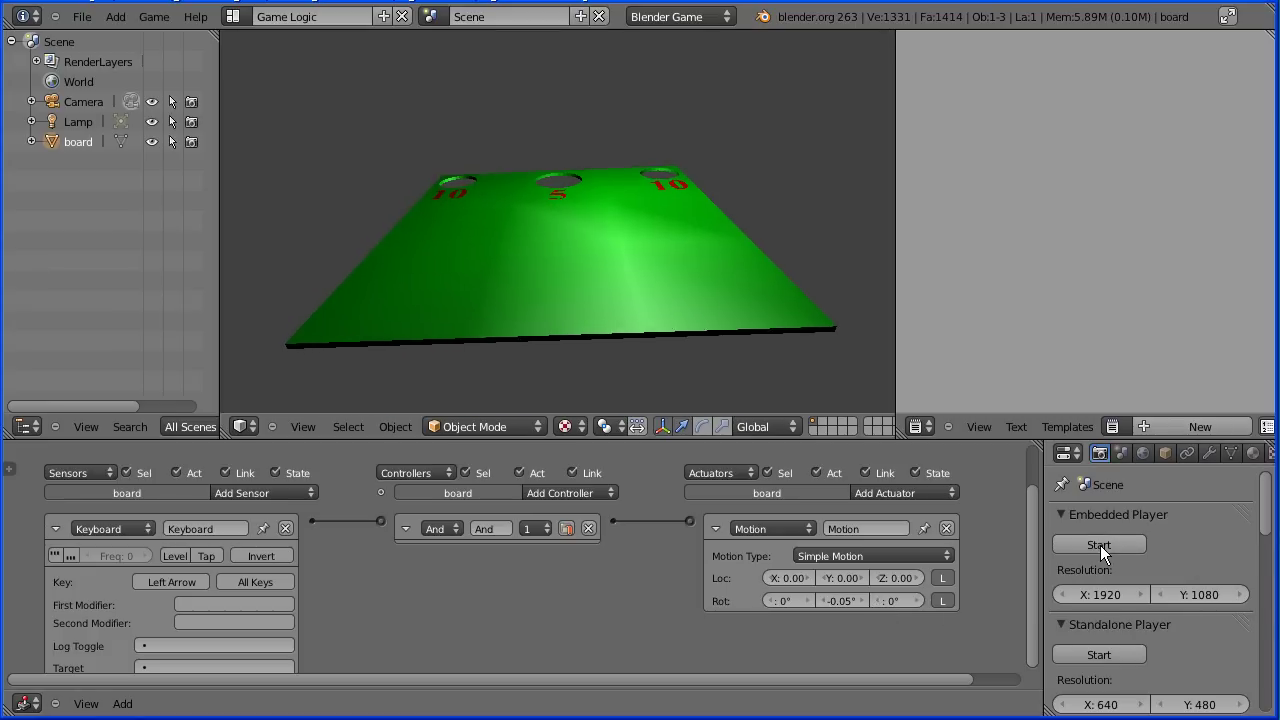
key("Escape")
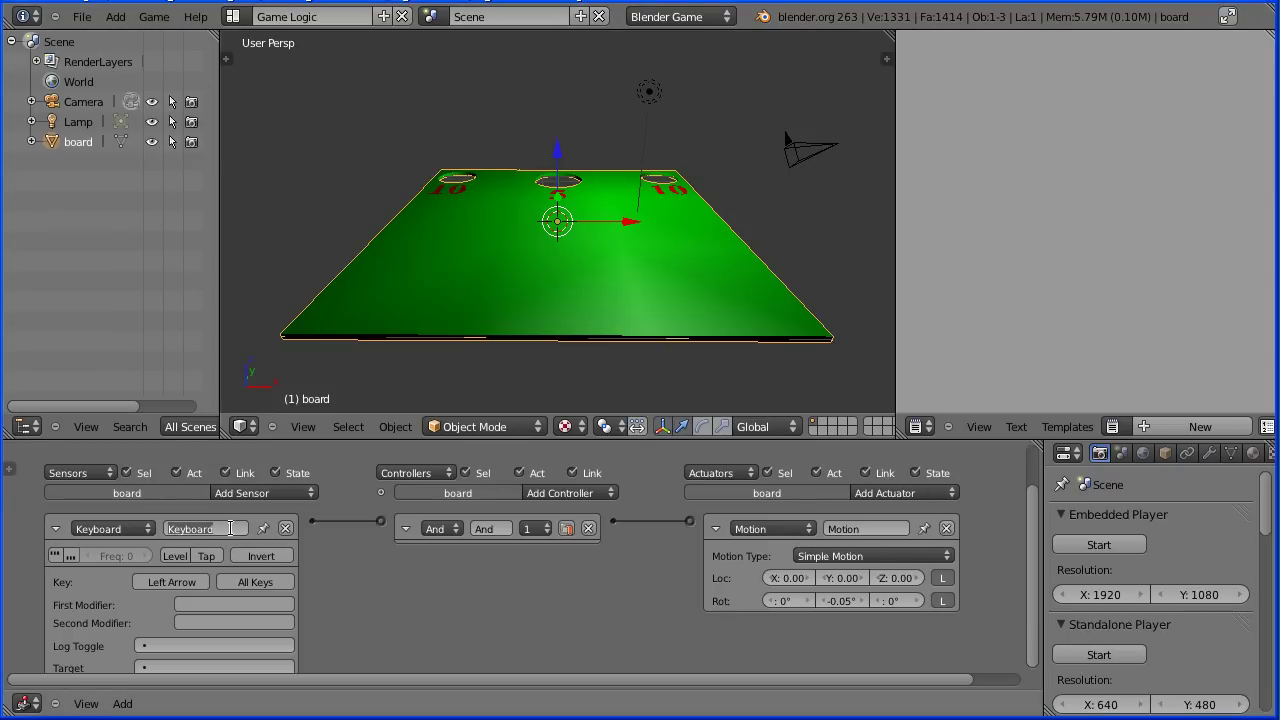
Rename the Keyboard sensor to "left" and collapse both the sensor and the And controller.
type("left")
key("Return")
left_click(55, 528)
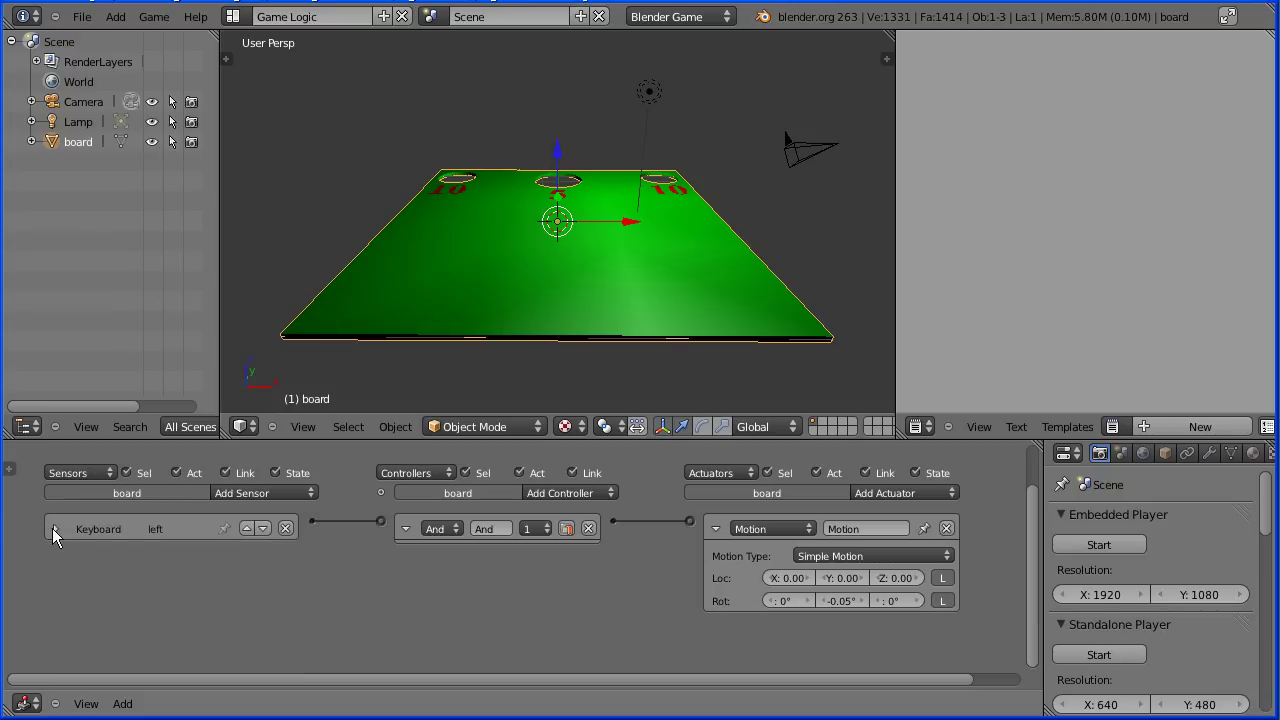
left_click(405, 528)
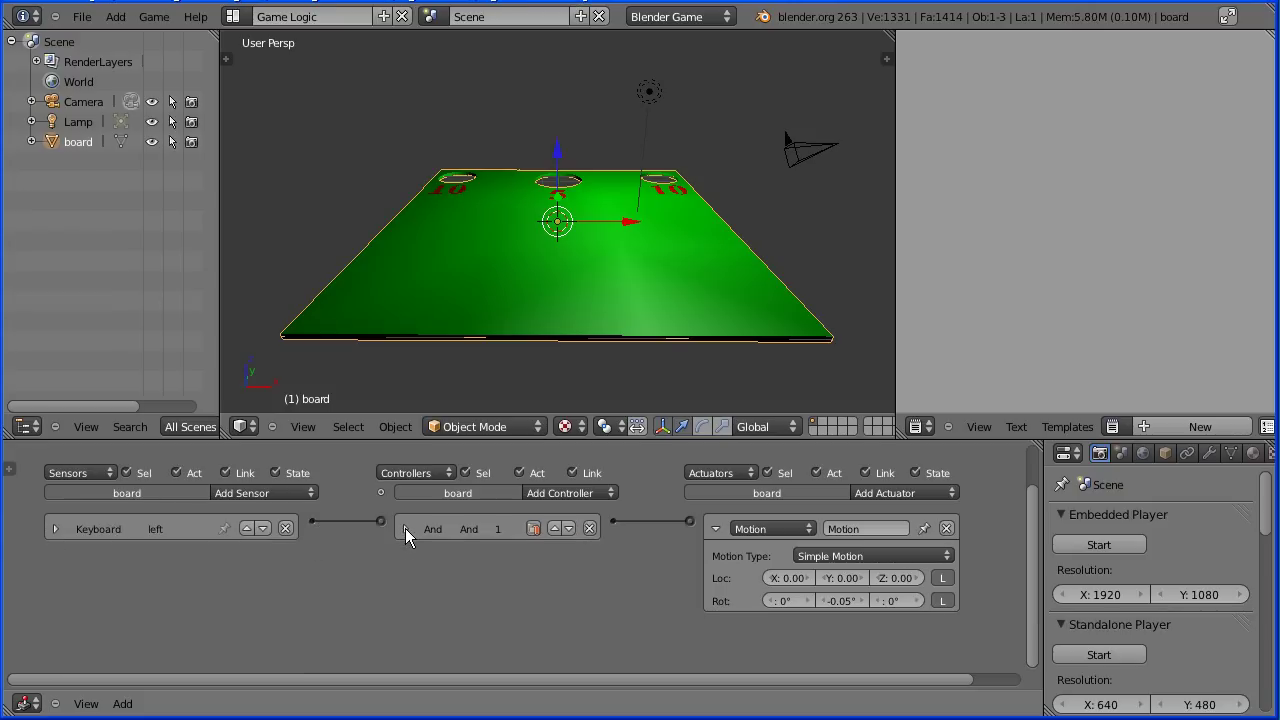
Rename the Motion actuator to "Y anti clock" and collapse it.
left_click(851, 524)
type("Y anti clock")
left_click(716, 522)
left_click(716, 524)
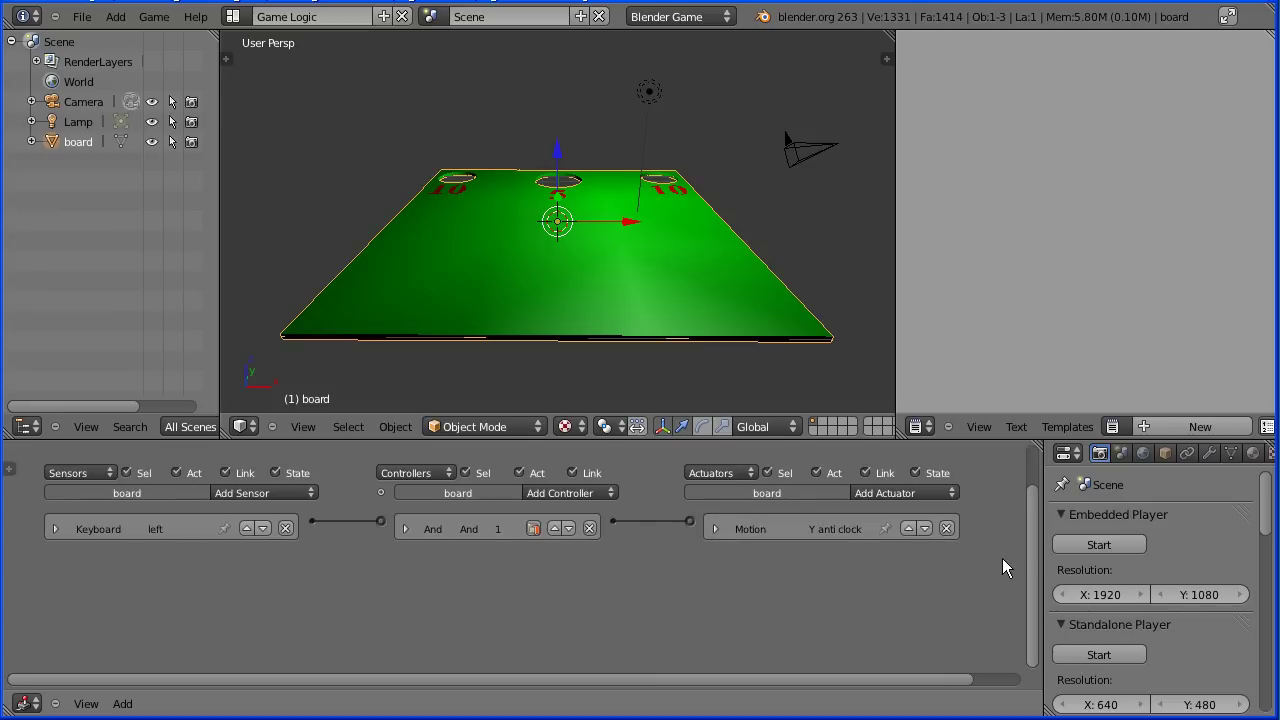
Add a second Keyboard sensor to the board and assign the Right Arrow key to it.
left_click_drag(1029, 534, 1051, 584)
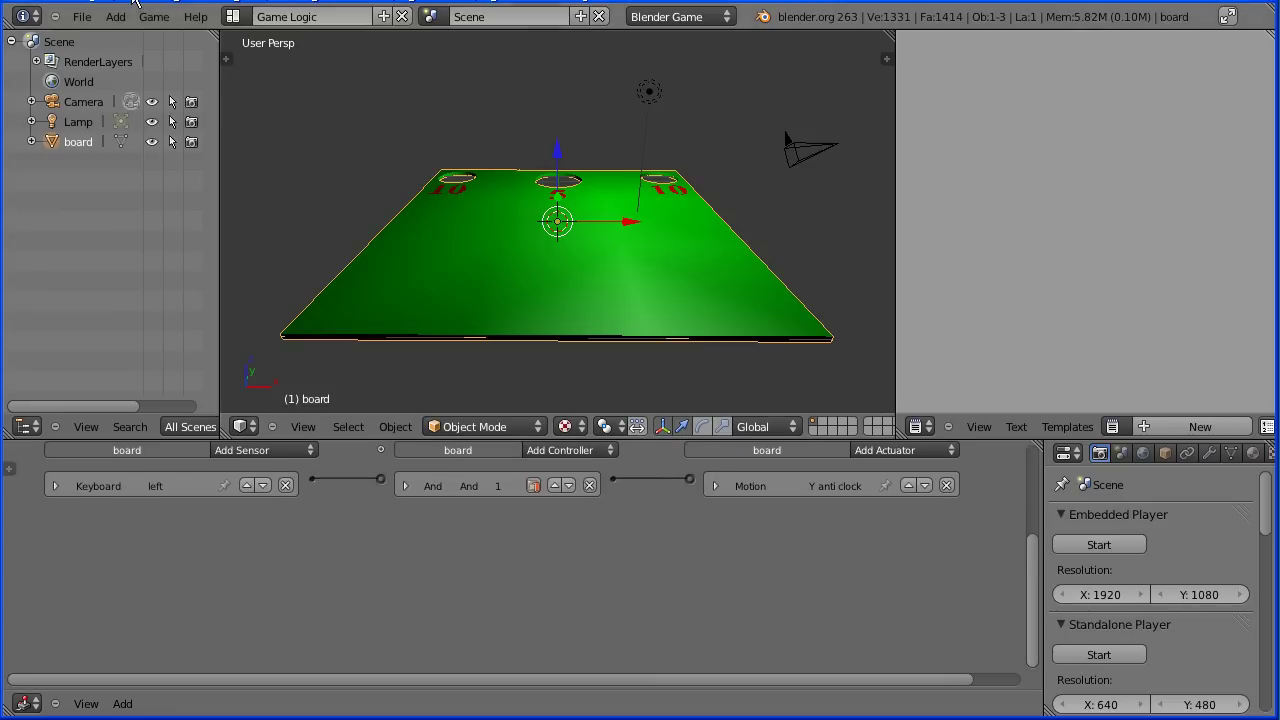
left_click(294, 446)
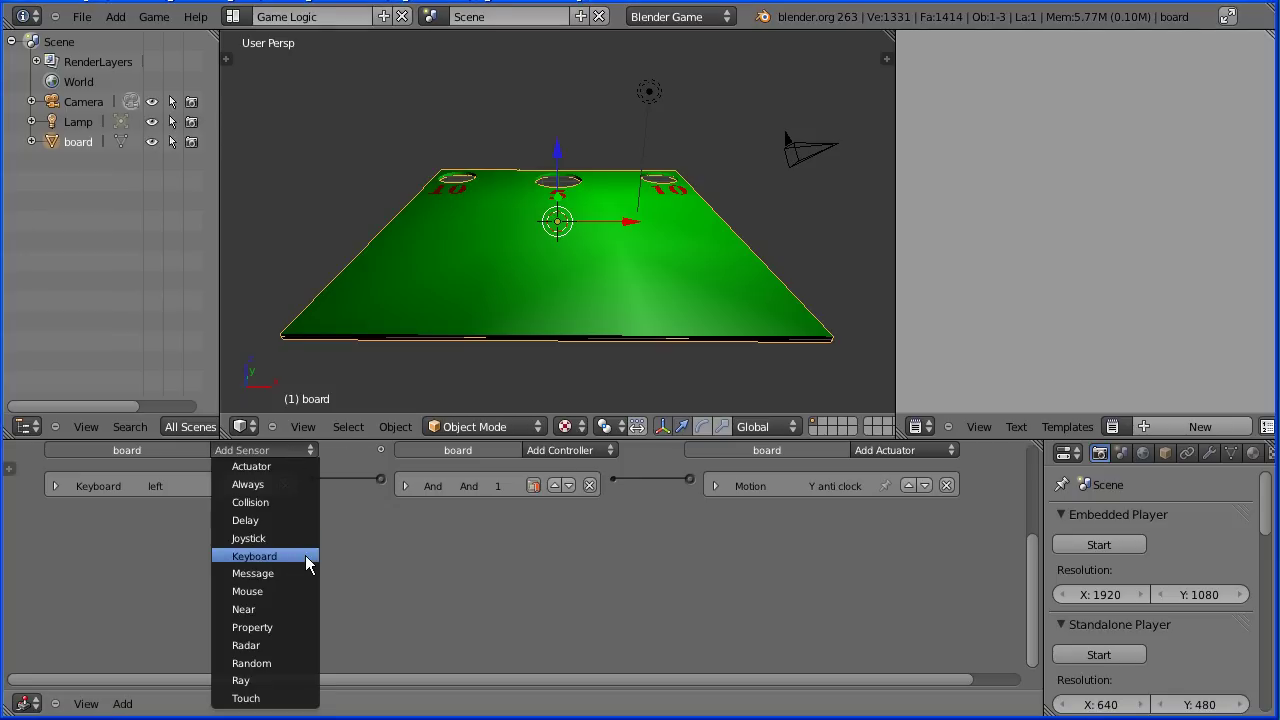
left_click(305, 555)
left_click(164, 570)
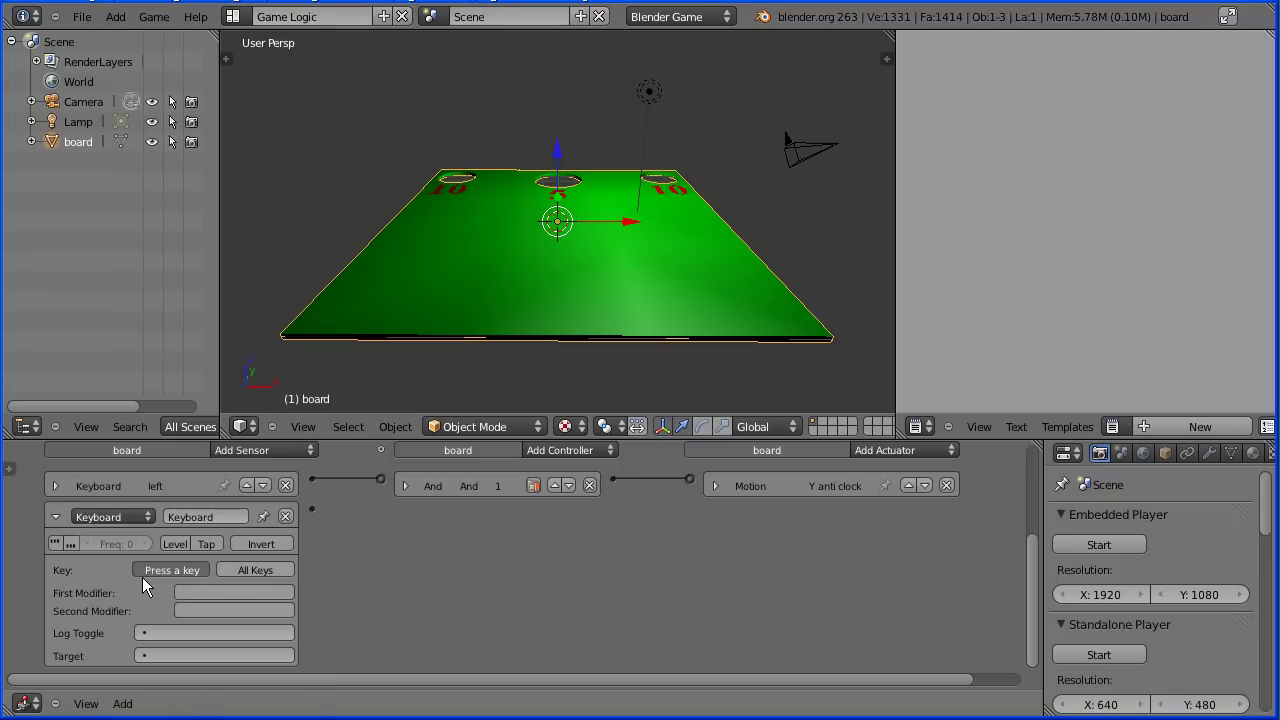
key("Right")
Add an And controller and a Motion actuator to the board for the Right Arrow sensor.
left_click(560, 453)
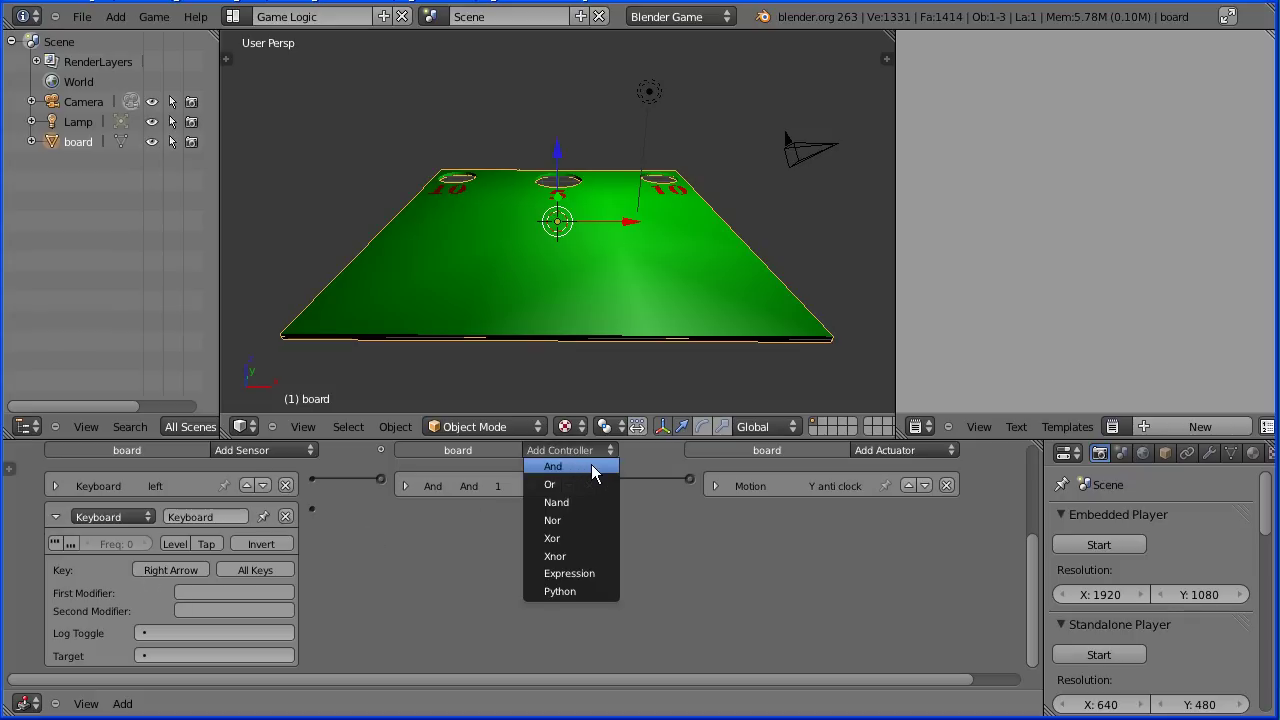
left_click(597, 470)
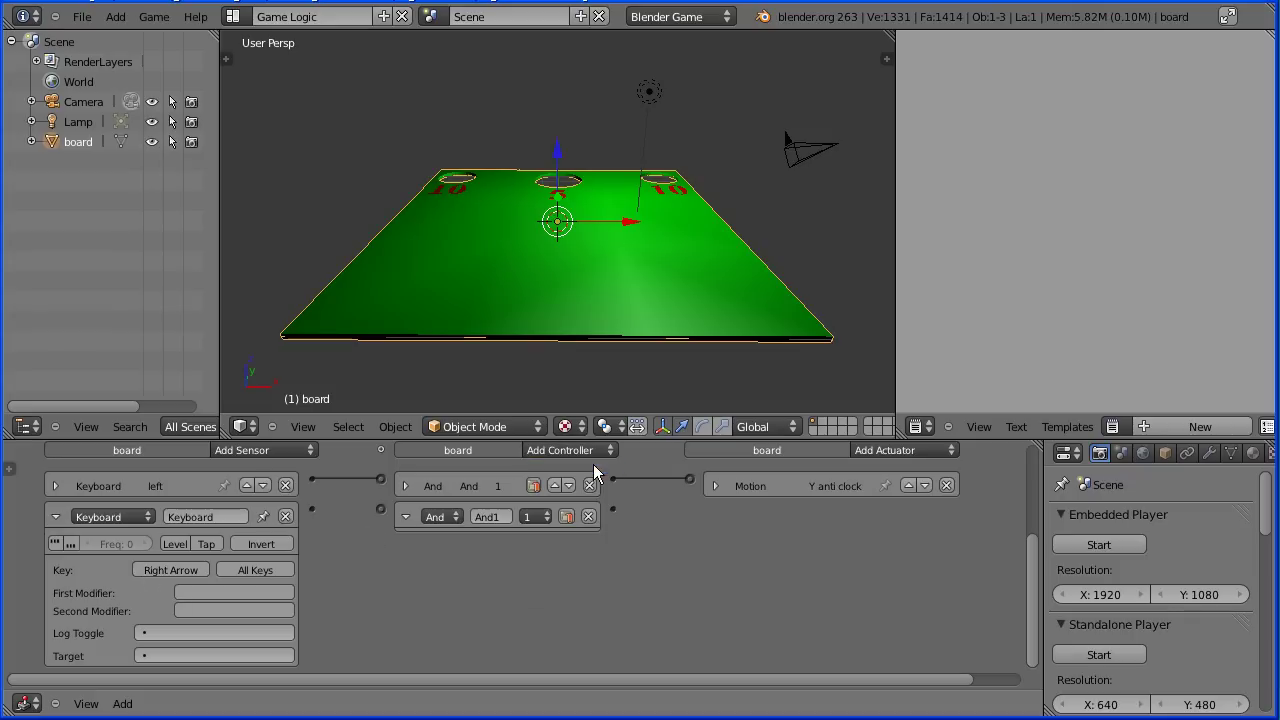
left_click(921, 449)
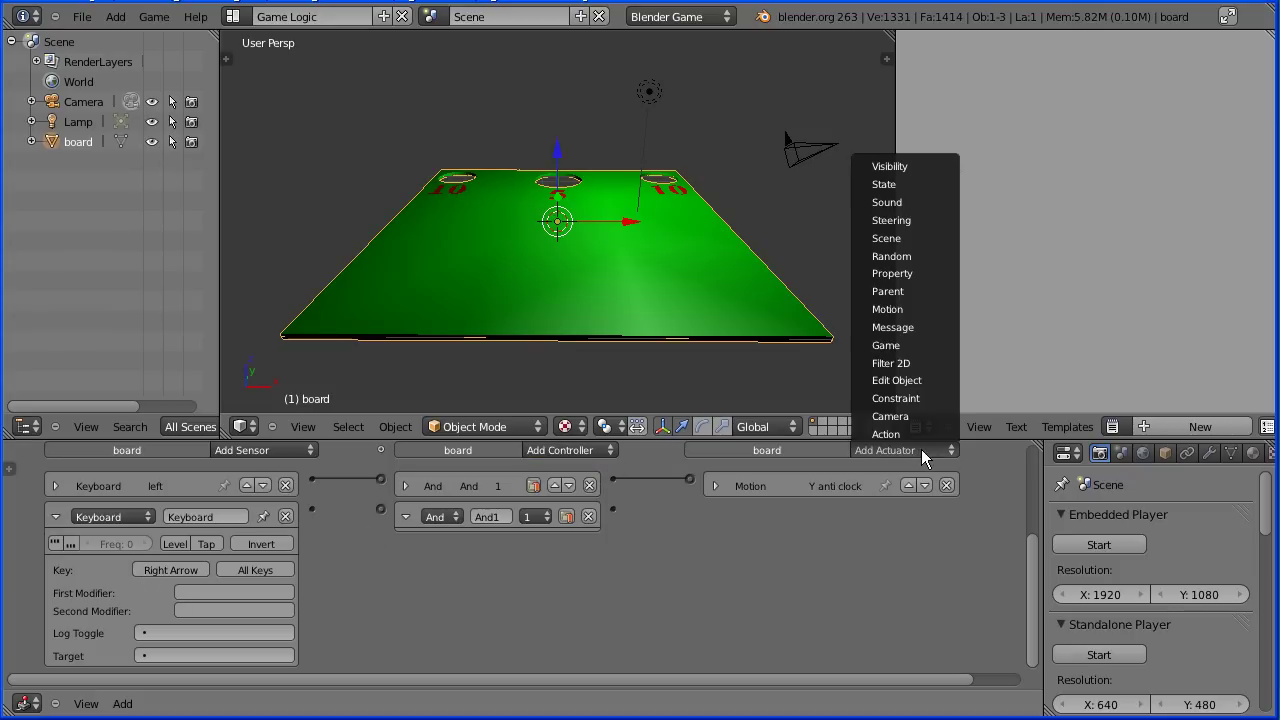
left_click(943, 309)
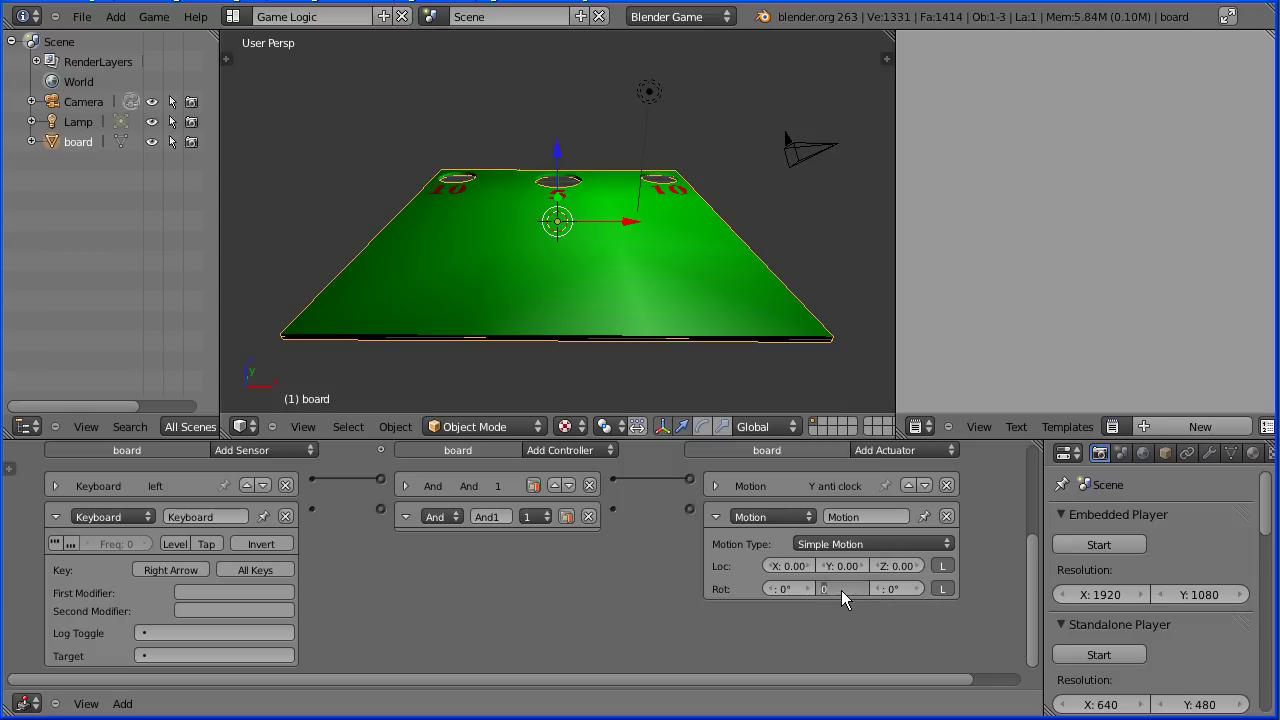
Set the new Motion actuator's Y rotation to 0.05° and link the Right Arrow sensor through its And controller to the actuator.
type("0.05")
key("Return")
left_click_drag(380, 506, 381, 508)
left_click_drag(612, 508, 695, 509)
Run the game in the embedded player, test the board's tilt with the Right Arrow control, and stop the game.
left_click(1112, 542)
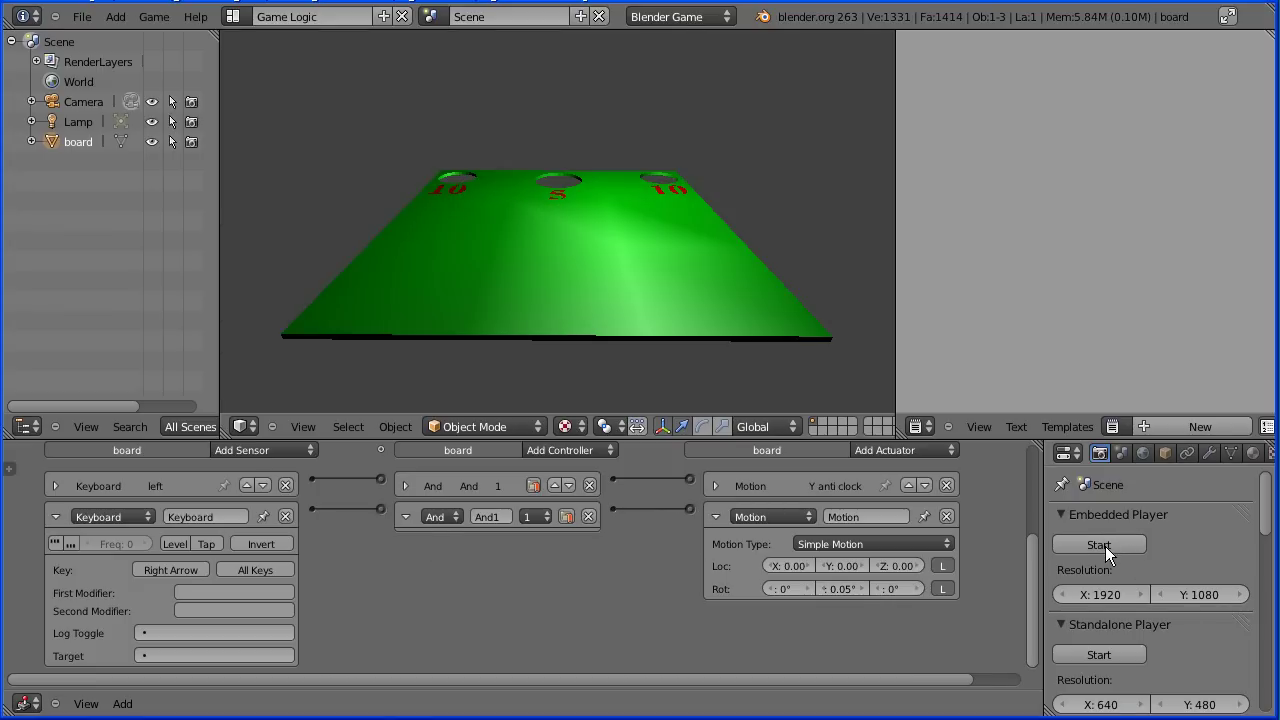
key("Right")
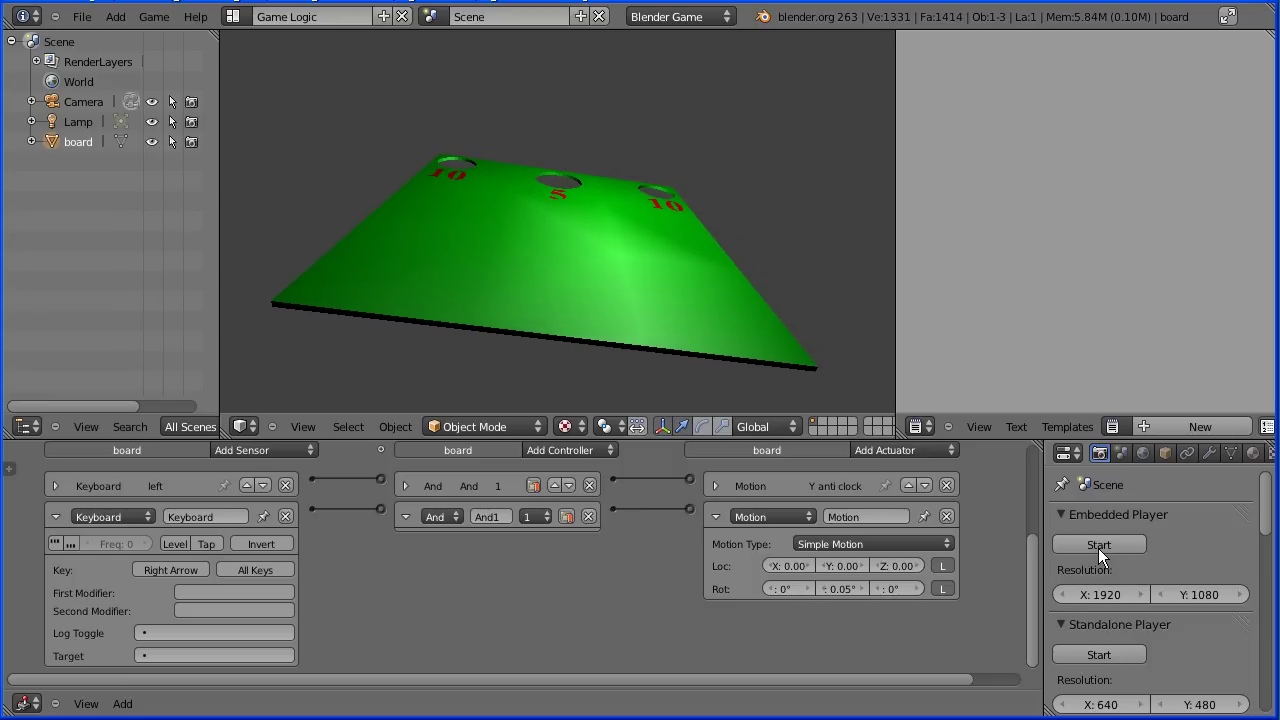
key("Escape")
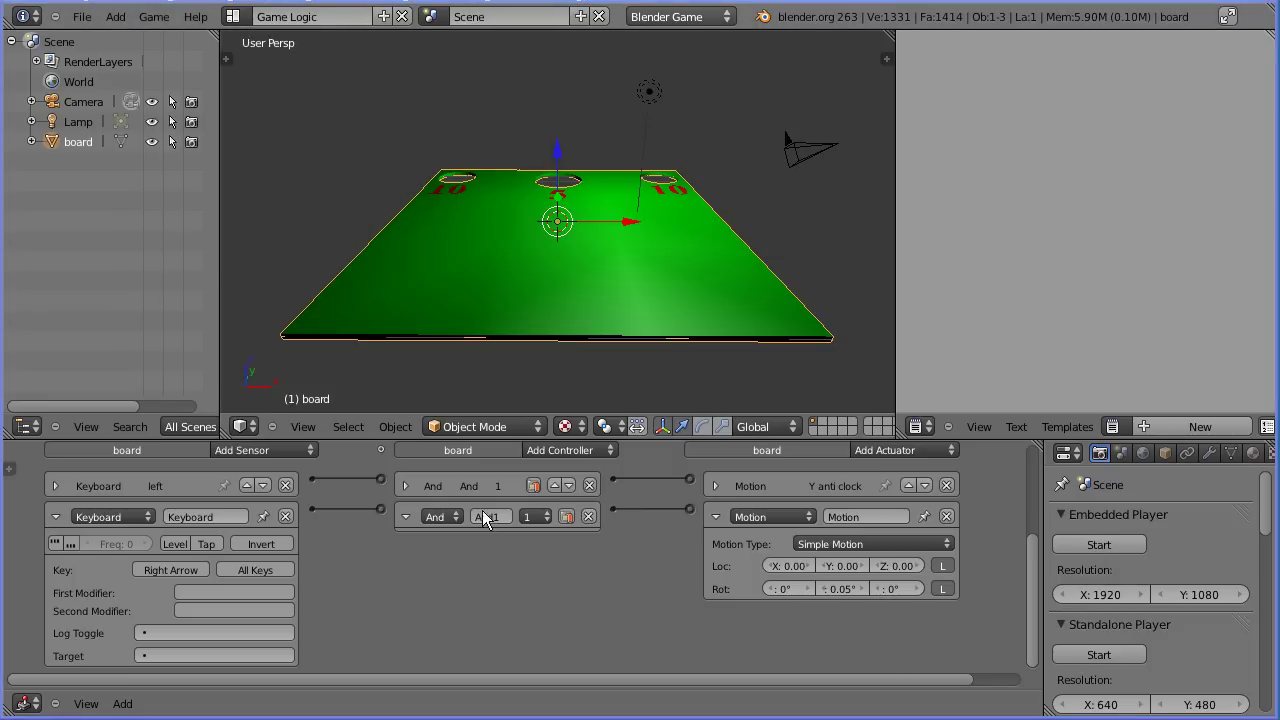
Rename the Right Arrow sensor to "right" and collapse both the sensor and its And controller.
left_click(226, 517)
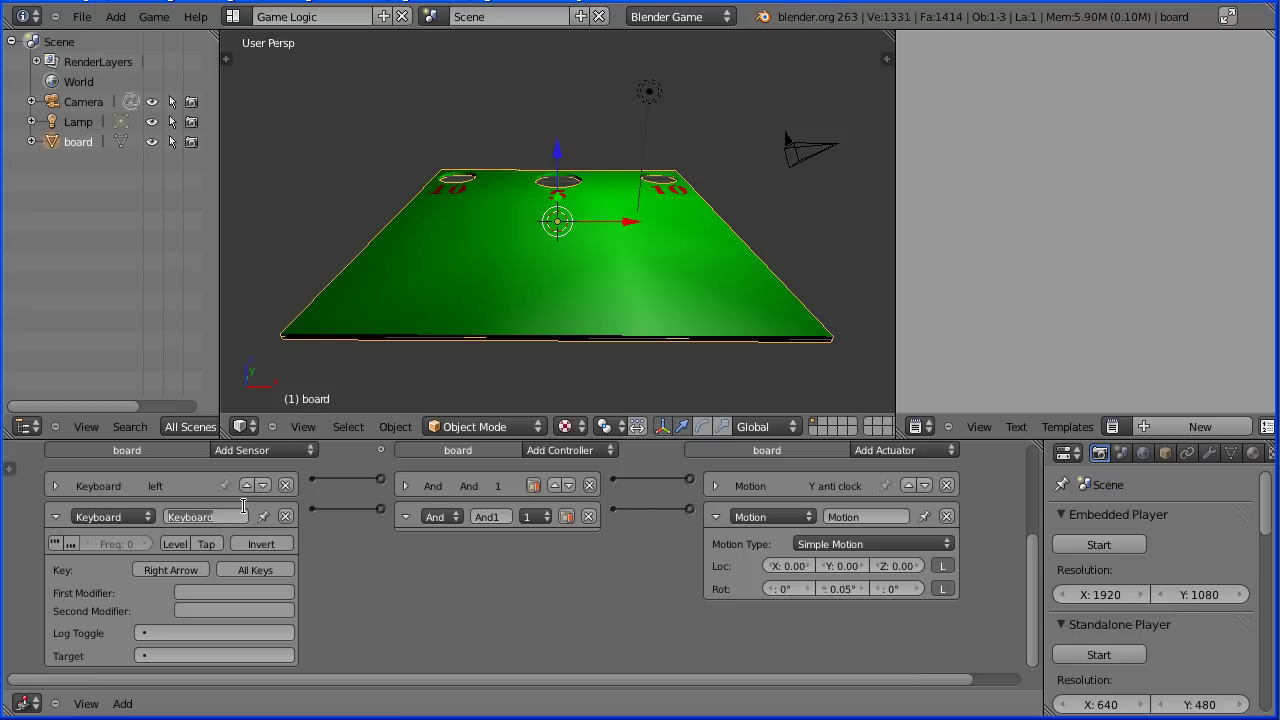
key("BackSpace")
type("right")
key("Return")
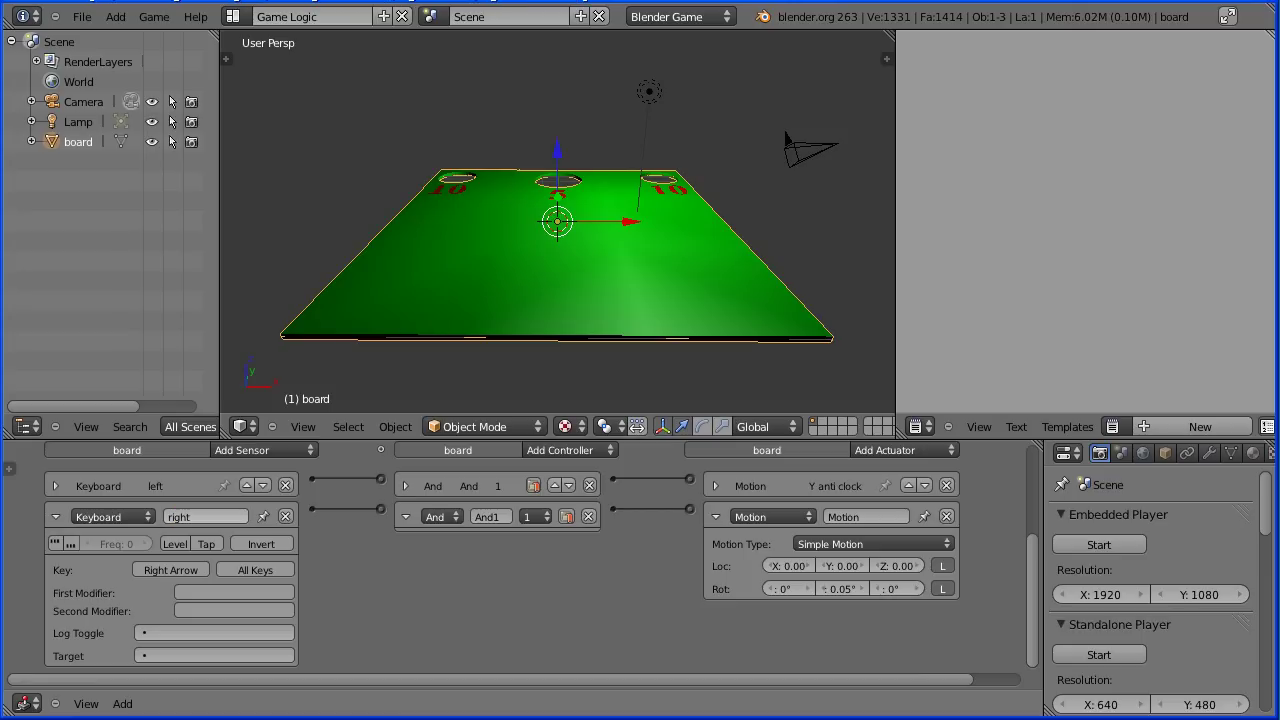
left_click(55, 517)
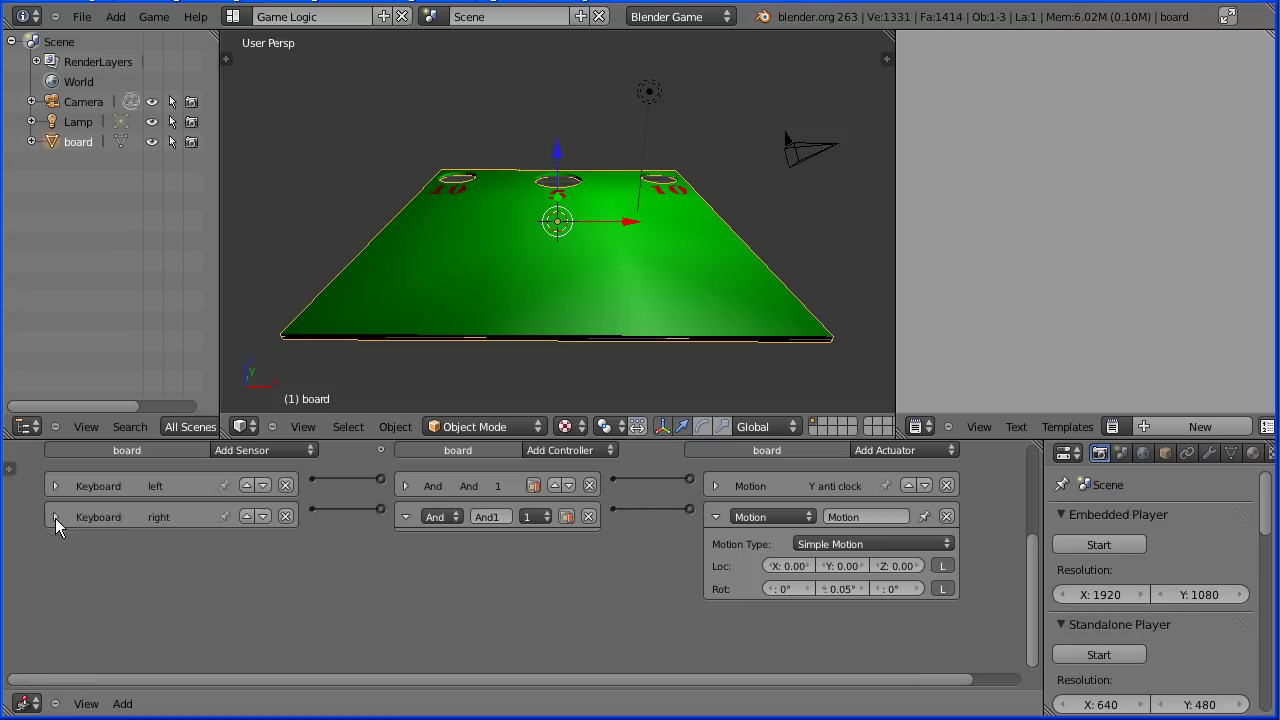
left_click(406, 516)
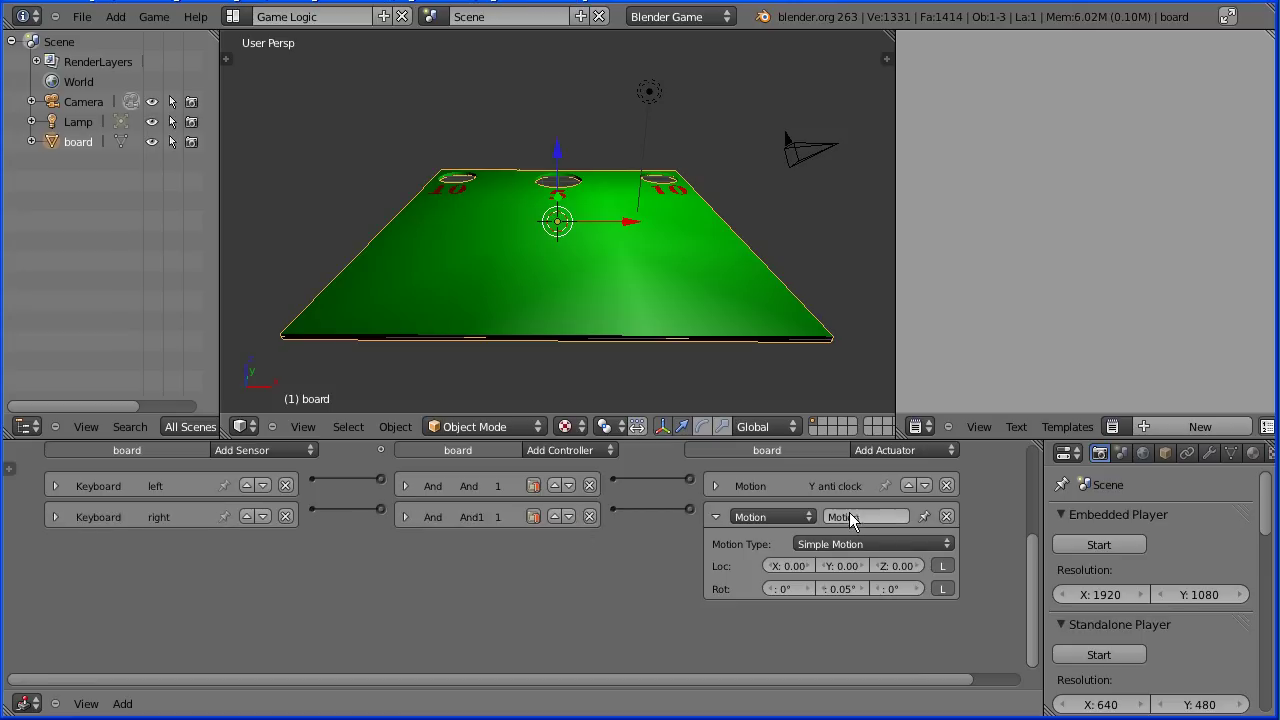
Rename the second Motion actuator to "Y clockwise" and collapse it.
left_click(850, 517)
type("Y clockwise")
key("Return")
left_click(716, 516)
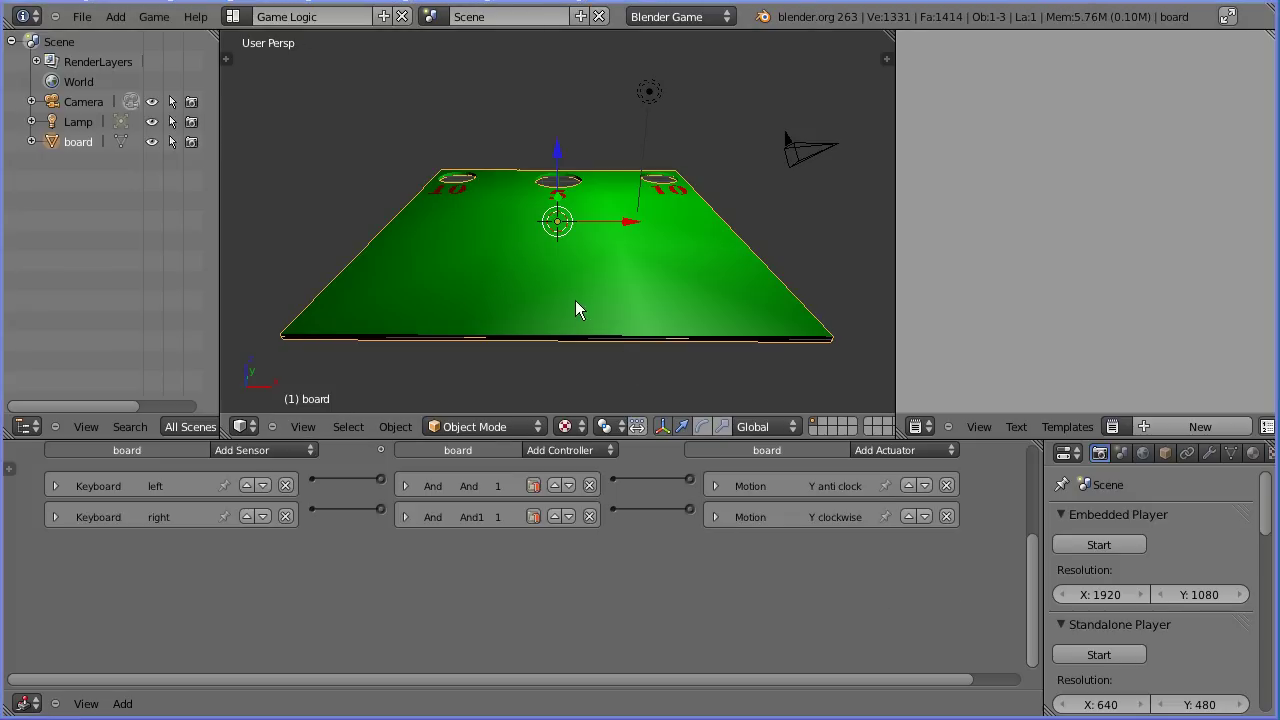
Add a third Keyboard sensor to the board and assign the Up Arrow key to it.
left_click(284, 449)
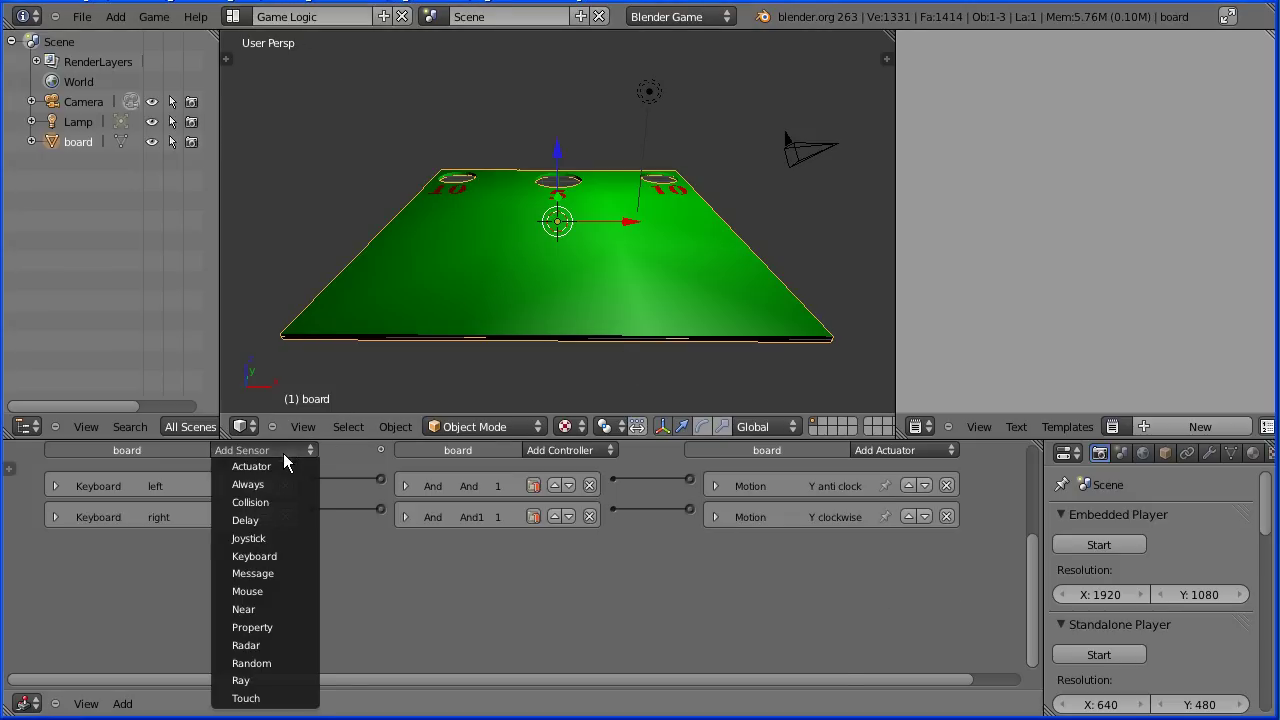
left_click(300, 556)
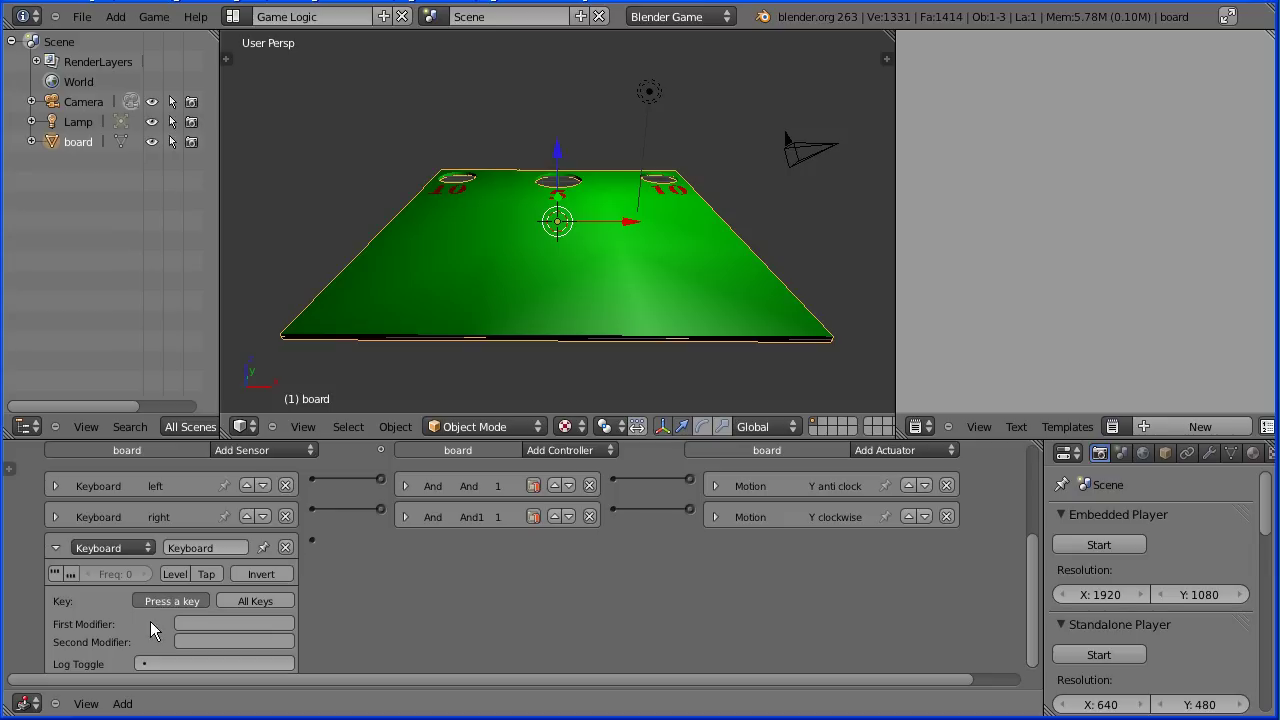
key("Up")
Add an And controller and a Motion actuator to the board for the Up Arrow sensor.
left_click(550, 451)
left_click(564, 461)
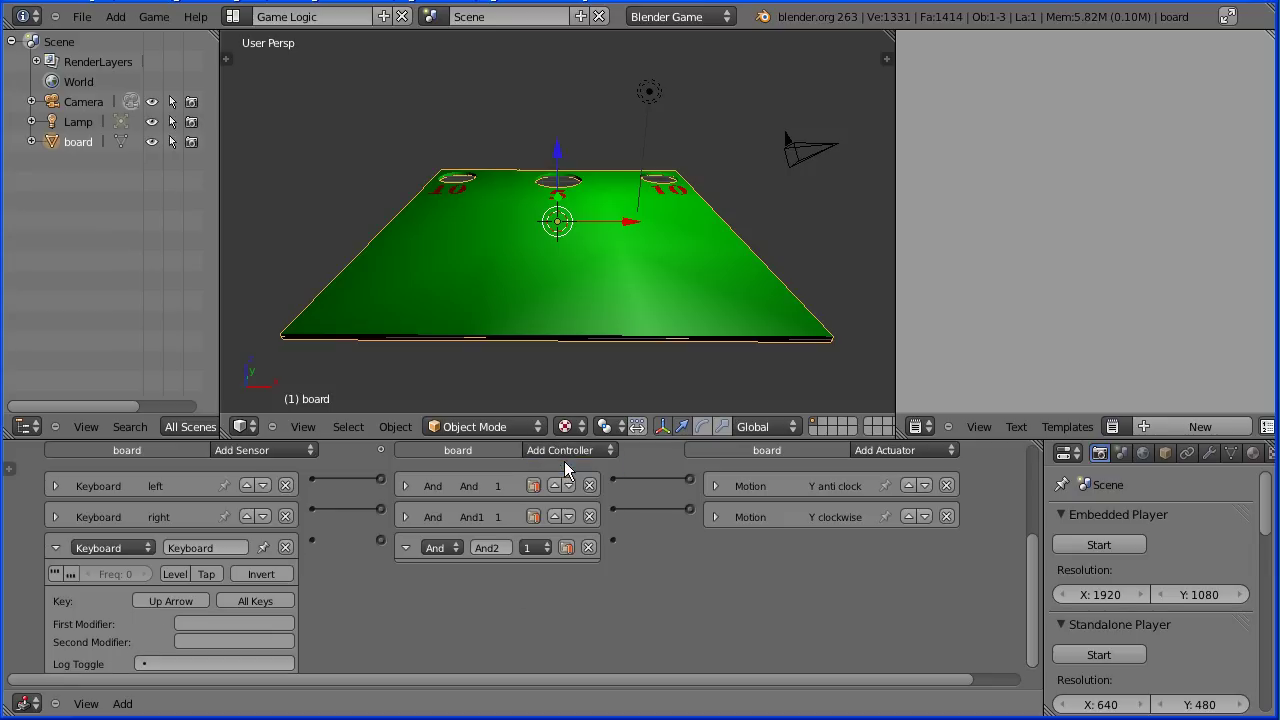
left_click(897, 452)
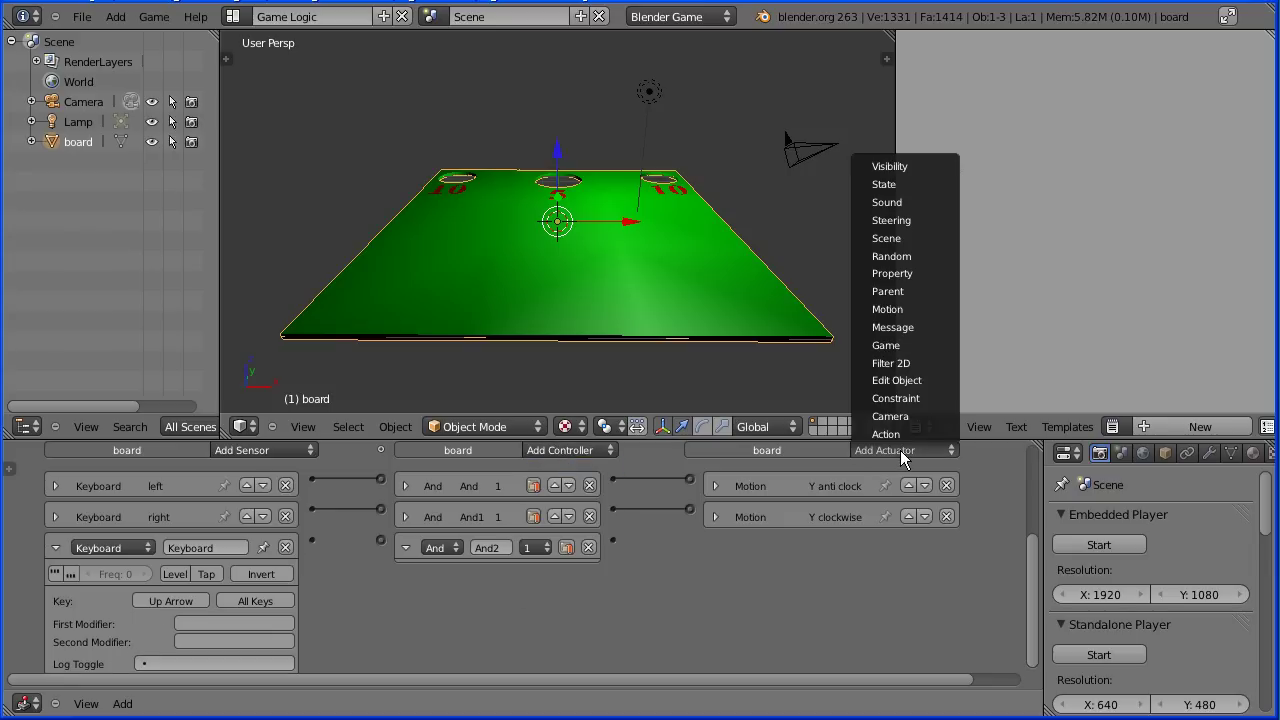
left_click(921, 308)
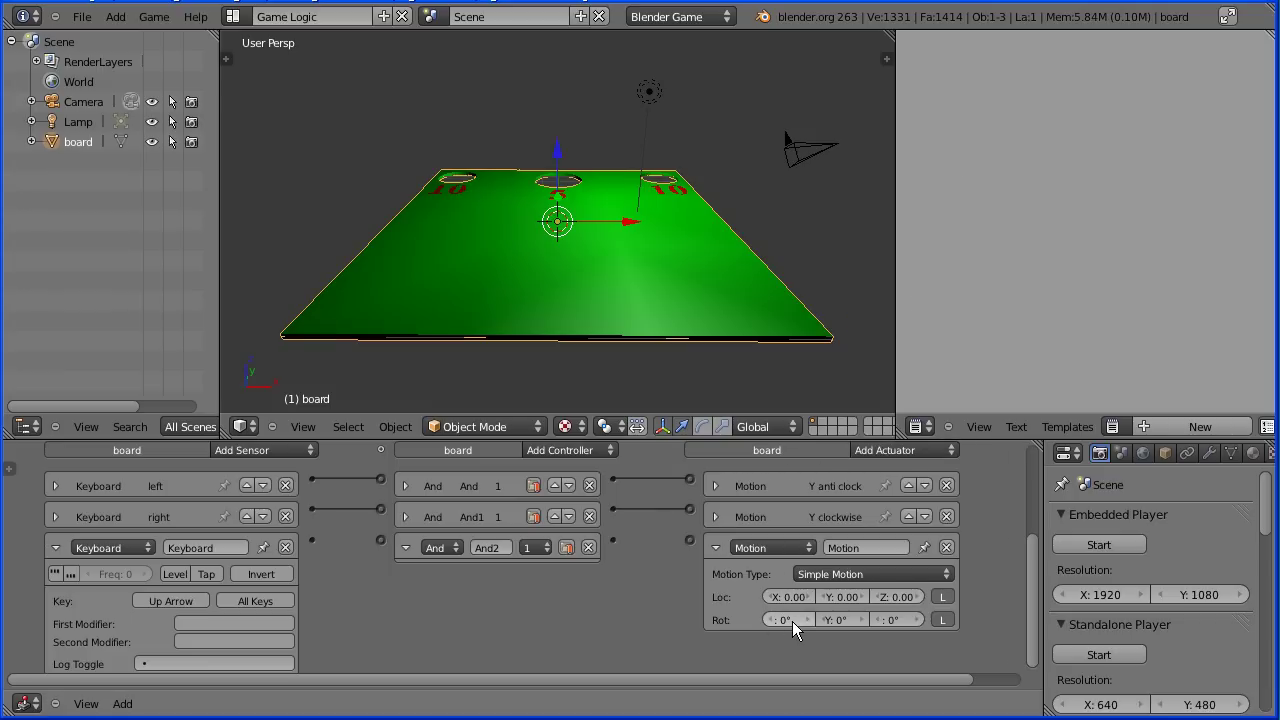
Set the third Motion actuator's X rotation to -0.05° and link the Up Arrow sensor through its And controller to the actuator.
left_click(791, 621)
key("BackSpace")
type("-0.05")
key("Return")
left_click_drag(370, 541, 381, 538)
left_click_drag(698, 538, 694, 539)
Run the game in the embedded player, test the board's tilt with the Up Arrow control, and stop the game.
left_click(1100, 544)
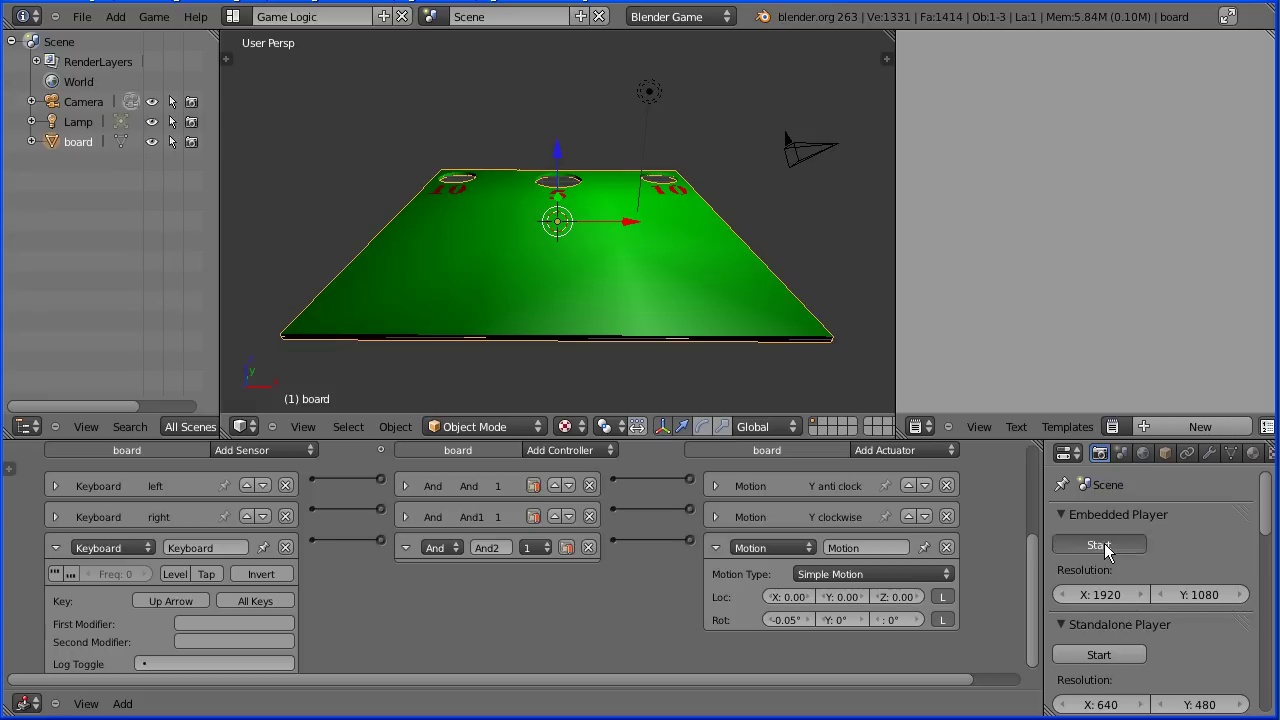
key("Up")
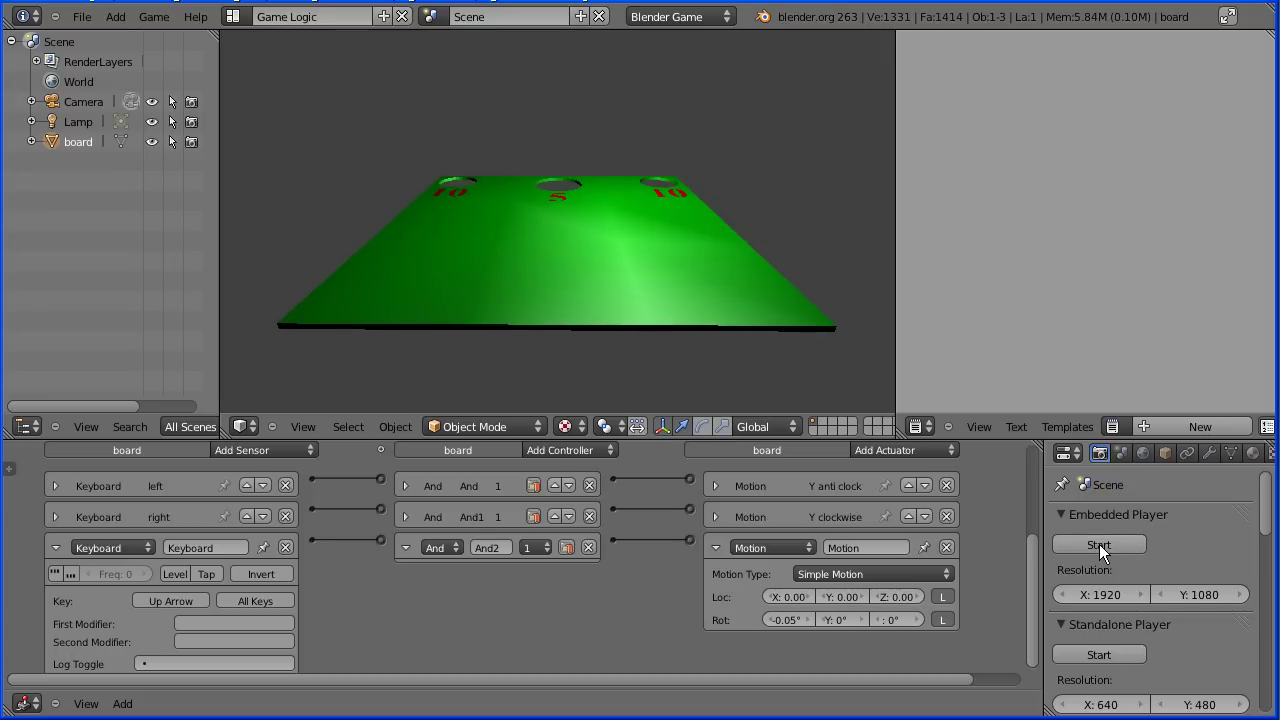
key("Escape")
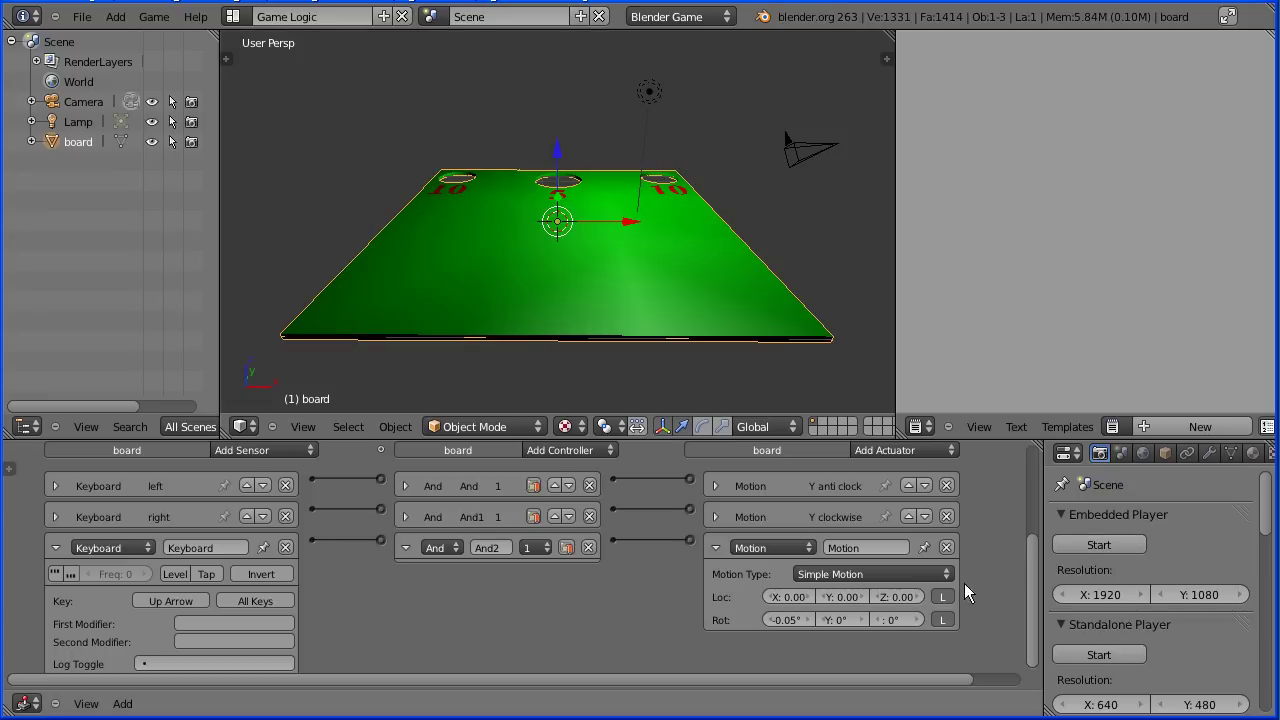
Rename the Up Arrow sensor to "up" and its Motion actuator to "X anti clock".
left_click(226, 548)
type("up")
left_click(863, 546)
type("X anti clock")
key("Return")
Collapse the "up" sensor, its And controller and the "X anti clock" actuator.
left_click(61, 550)
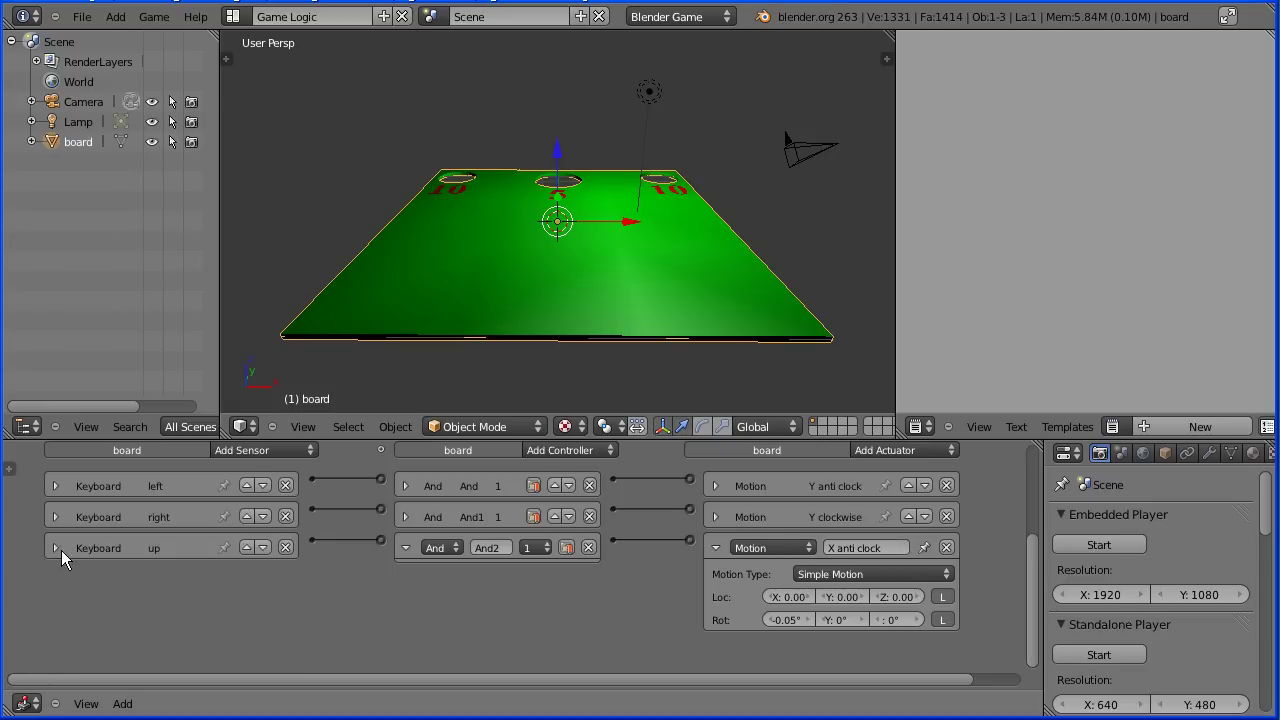
left_click(399, 547)
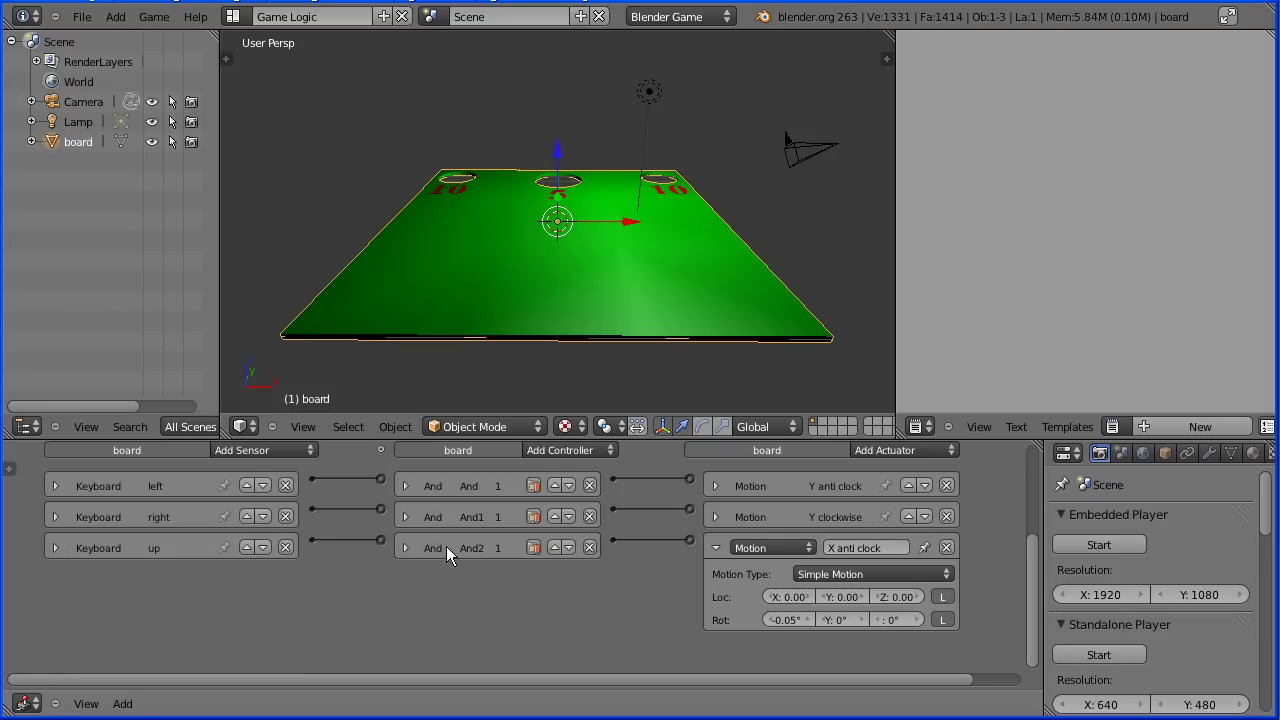
left_click(717, 546)
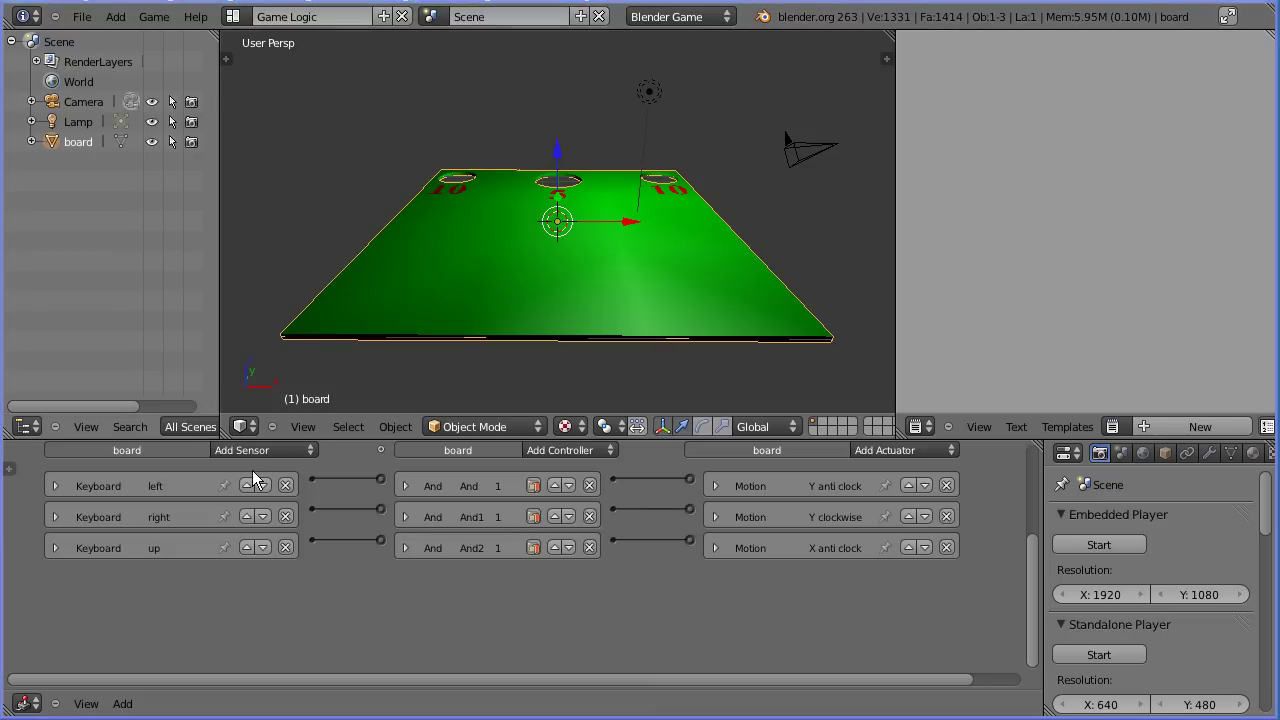
Add a fourth Keyboard sensor to the board and assign the Down Arrow key to it.
left_click(277, 452)
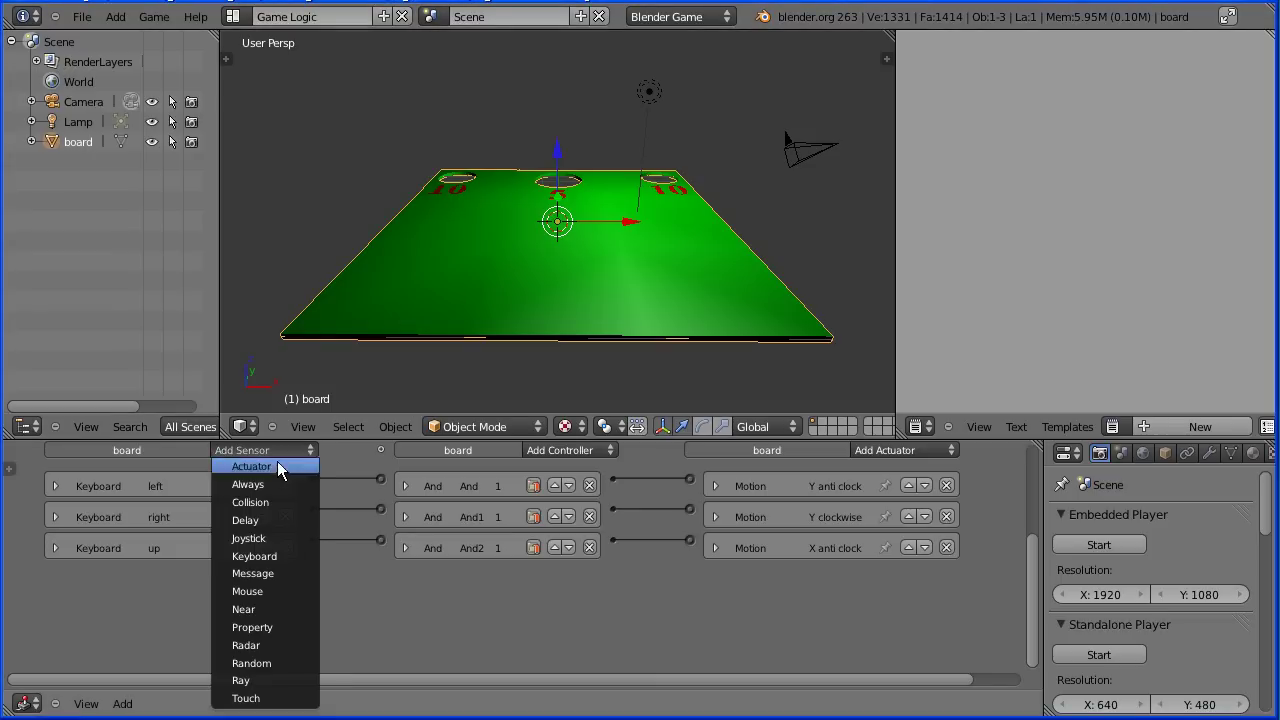
left_click(279, 555)
left_click(180, 634)
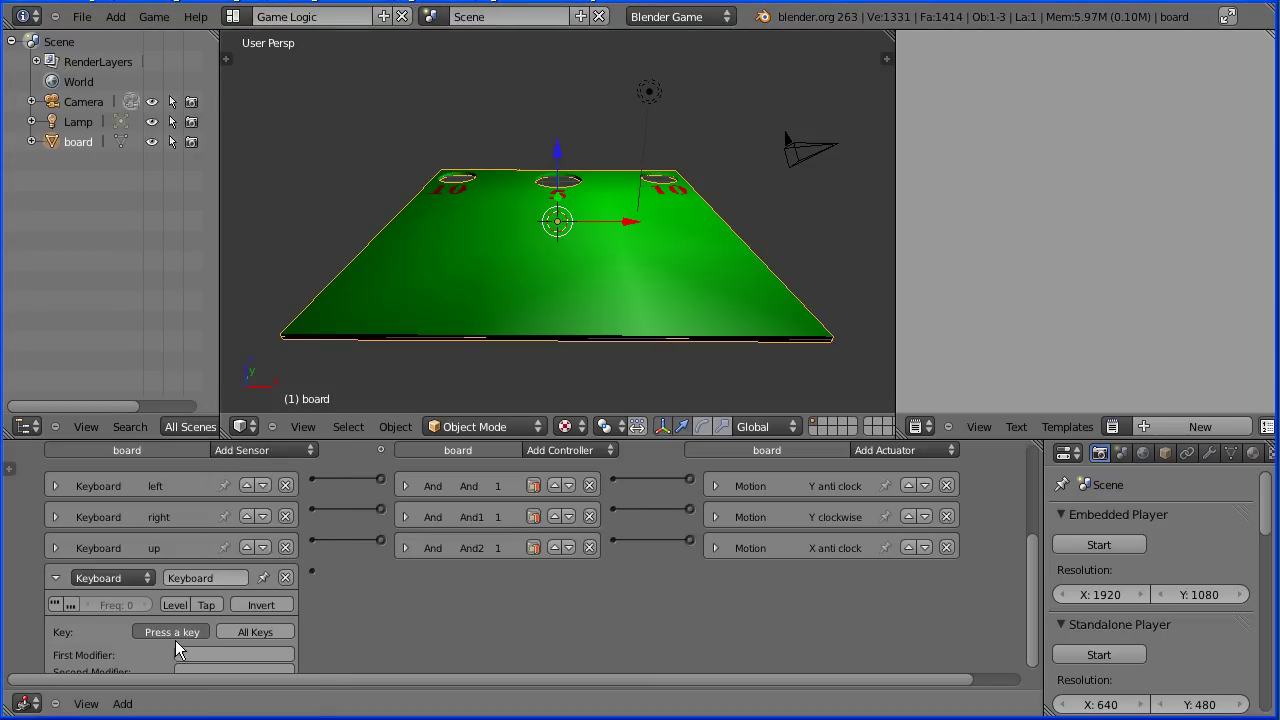
key("Down")
Add an And controller and a Motion actuator to the board for the Down Arrow sensor.
left_click(557, 450)
left_click(559, 465)
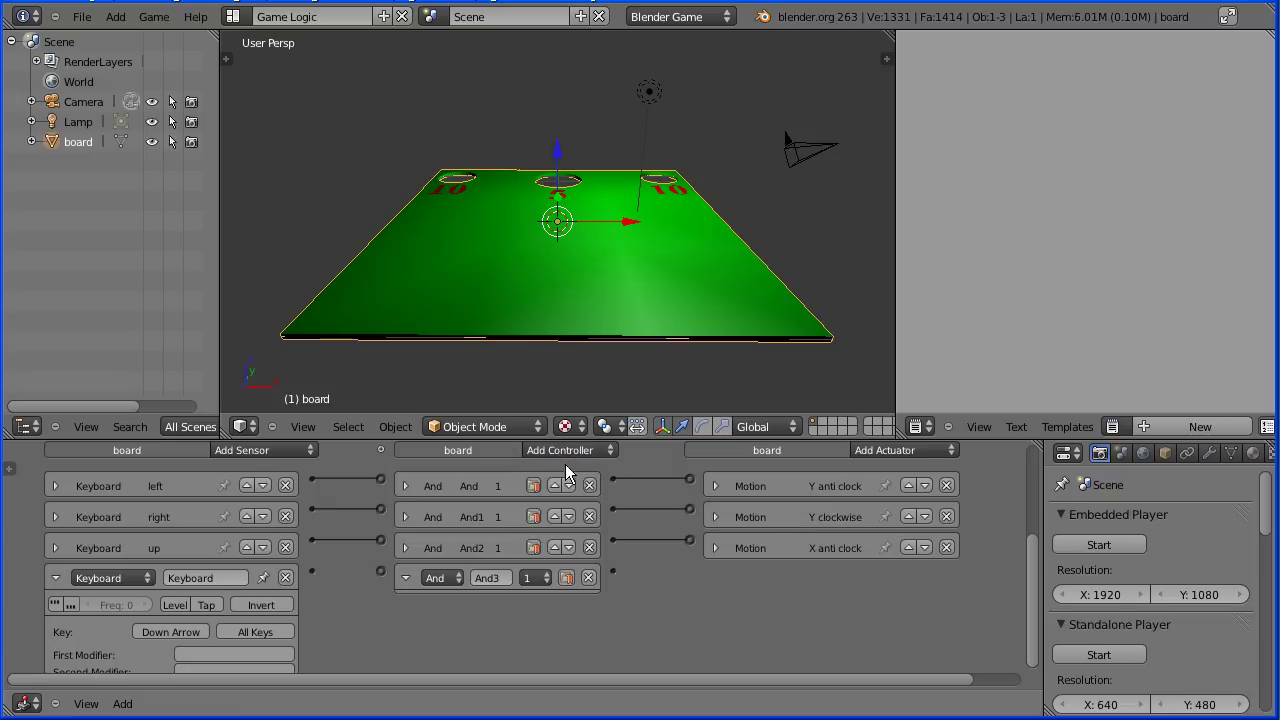
left_click(890, 450)
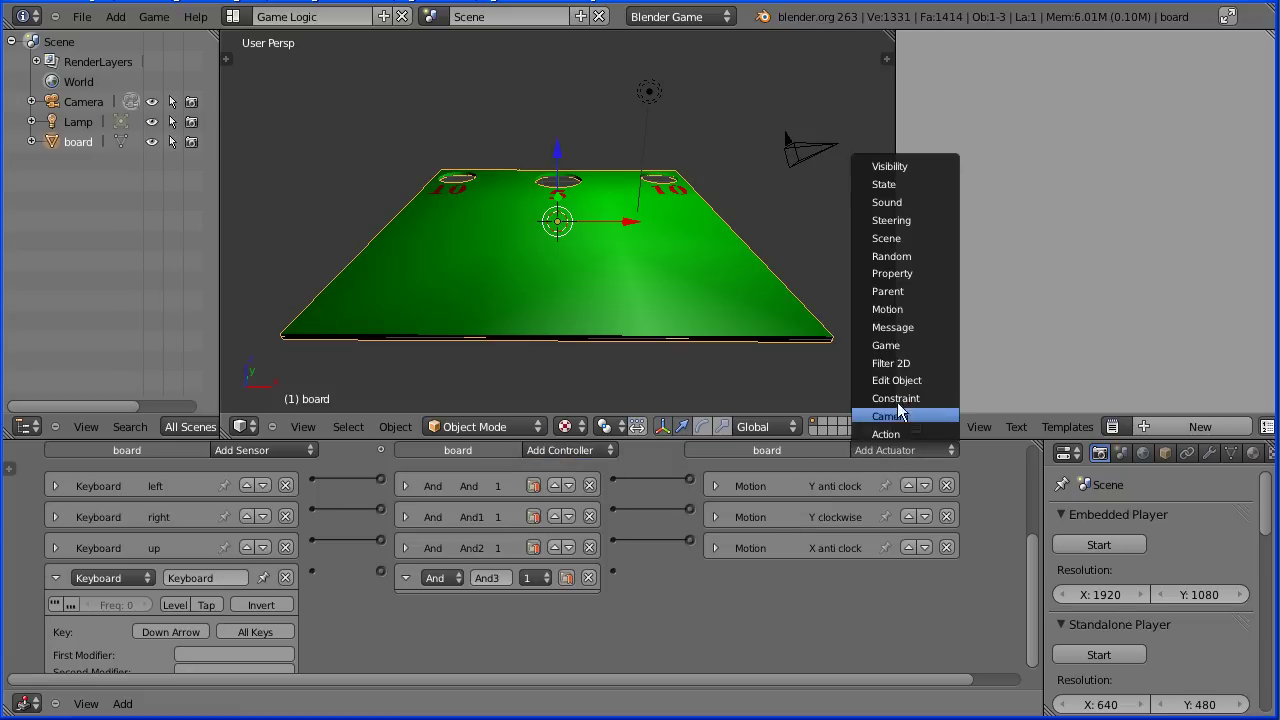
left_click(923, 309)
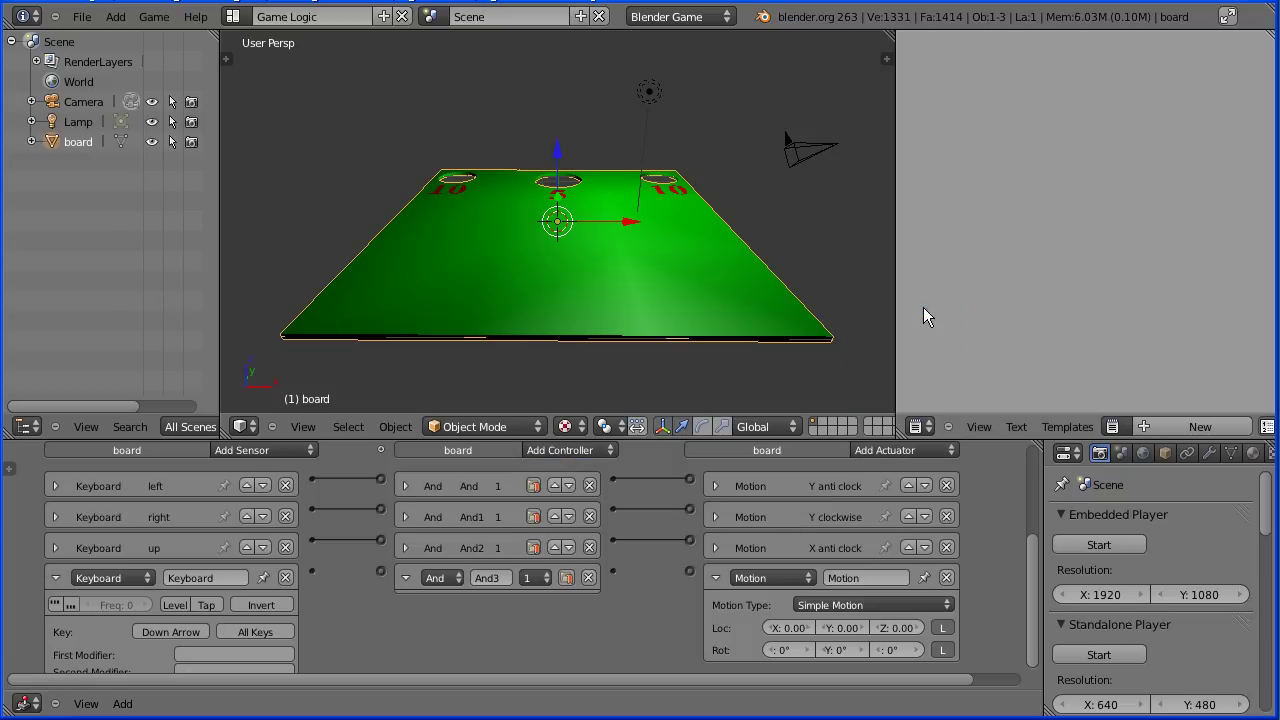
Set the fourth Motion actuator's X rotation to 0.05° and link the Down Arrow sensor through its And controller to the actuator.
left_click(778, 650)
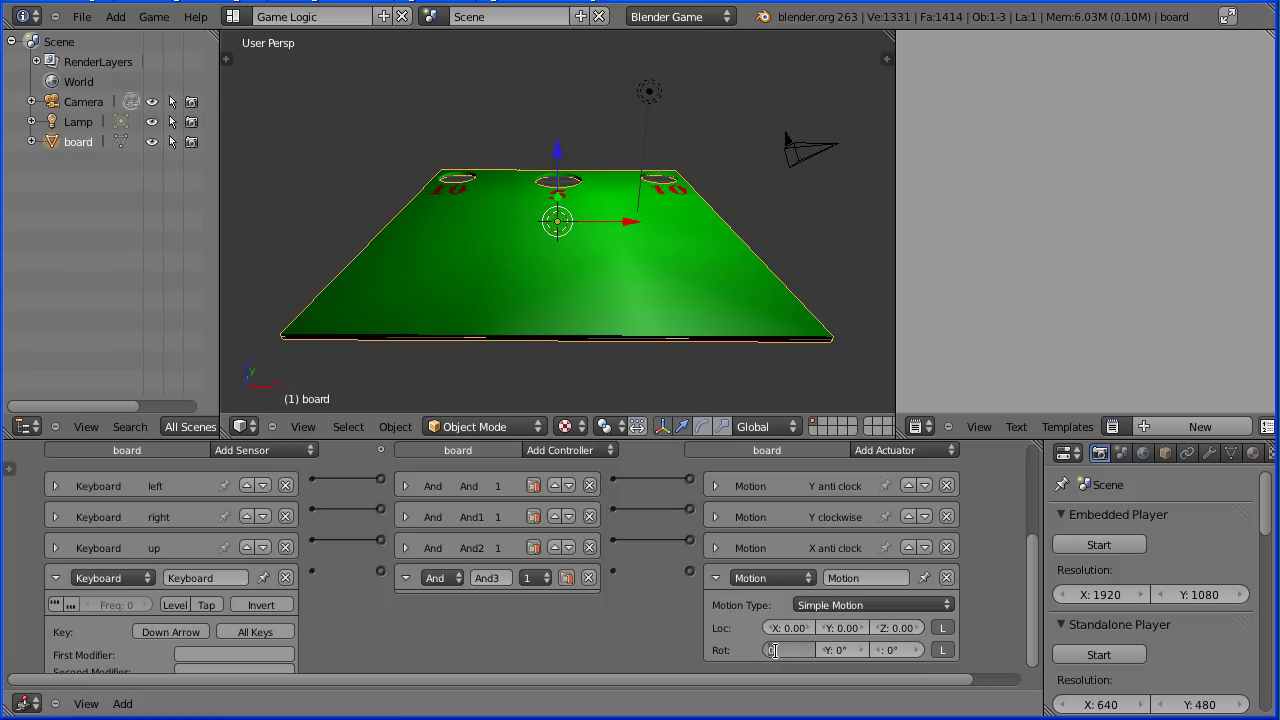
type("5")
key("Return")
left_click_drag(377, 570, 381, 569)
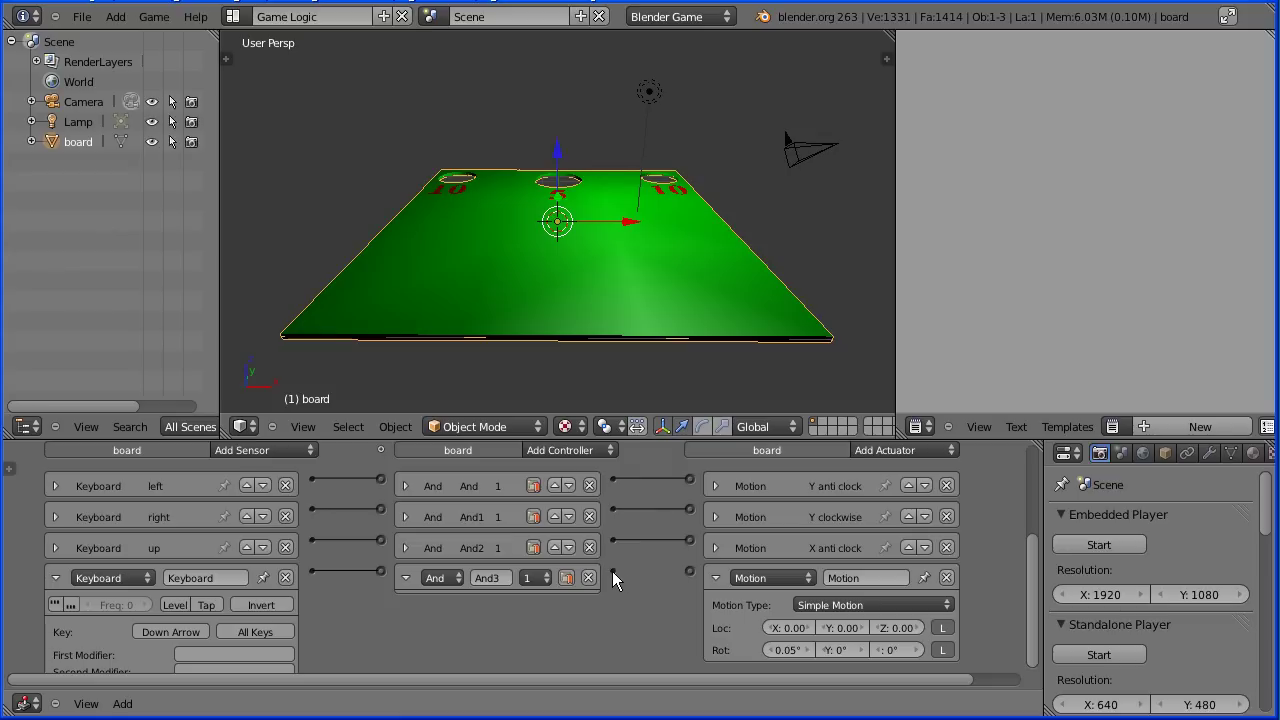
left_click_drag(613, 571, 689, 571)
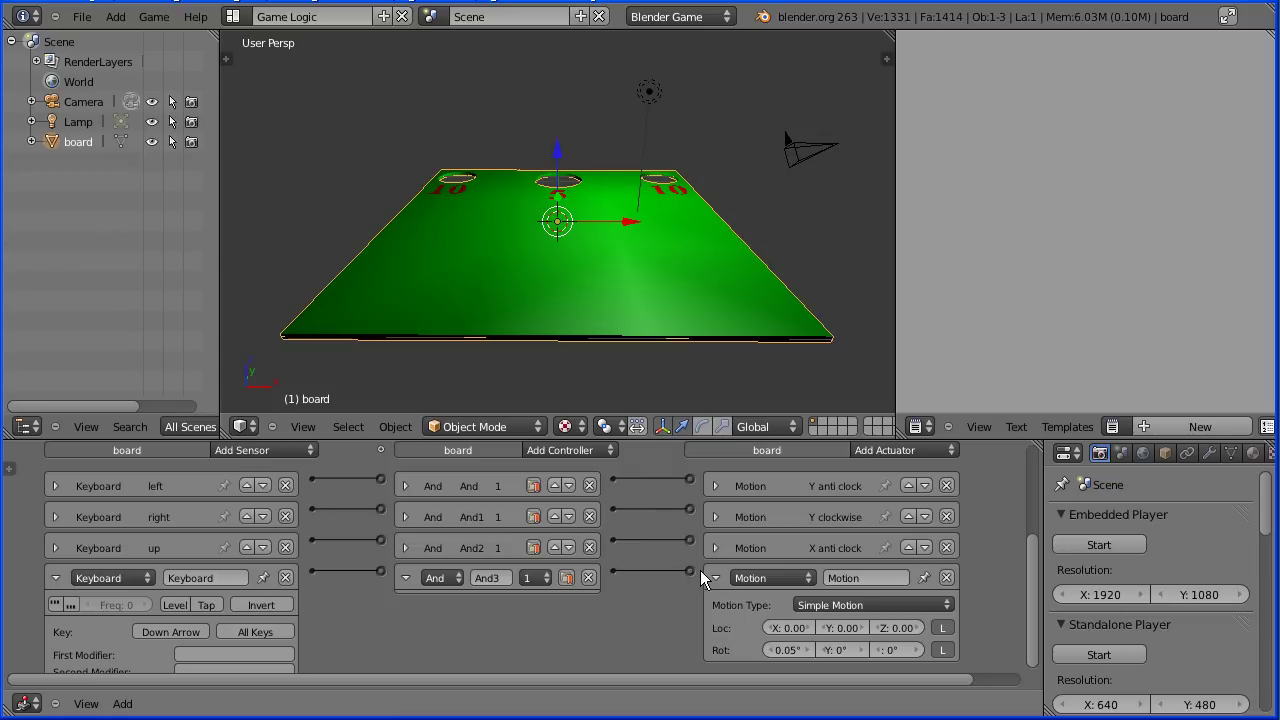
Run the game in the embedded player, test the board's Down Arrow tilt, and stop the game.
left_click(1080, 542)
key("Down")
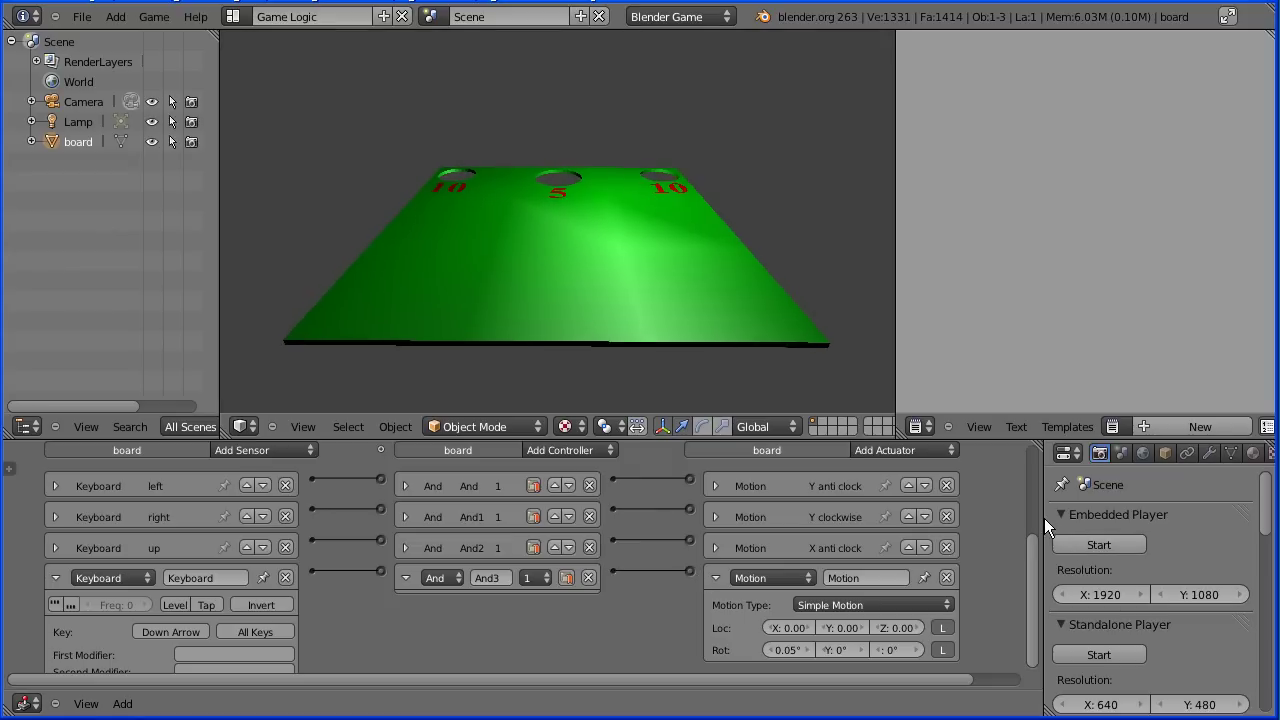
key("Escape")
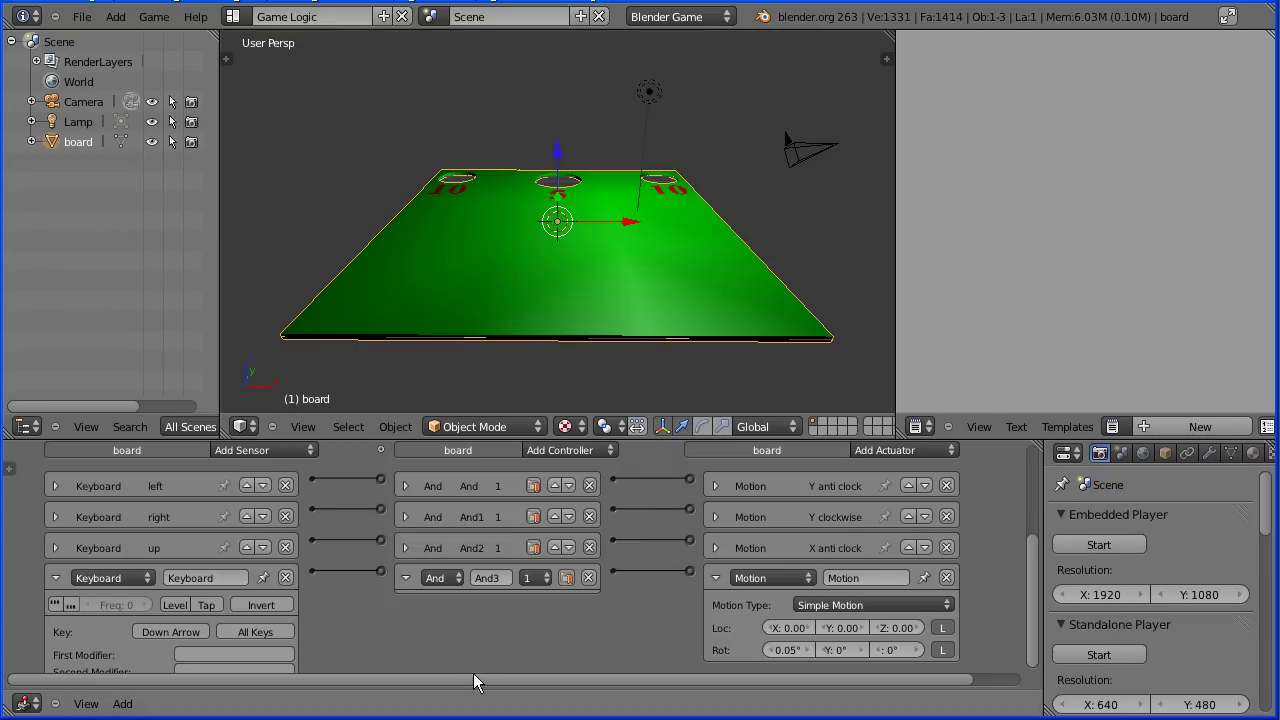
Rename the Down Arrow sensor to "down" and its Motion actuator to "X clockwise".
left_click(207, 578)
key("ctrl+a")
type("down")
left_click(863, 579)
type("X clockwise")
key("Return")
Collapse the "down" sensor, its And controller and the "X clockwise" actuator.
left_click(55, 579)
left_click(403, 578)
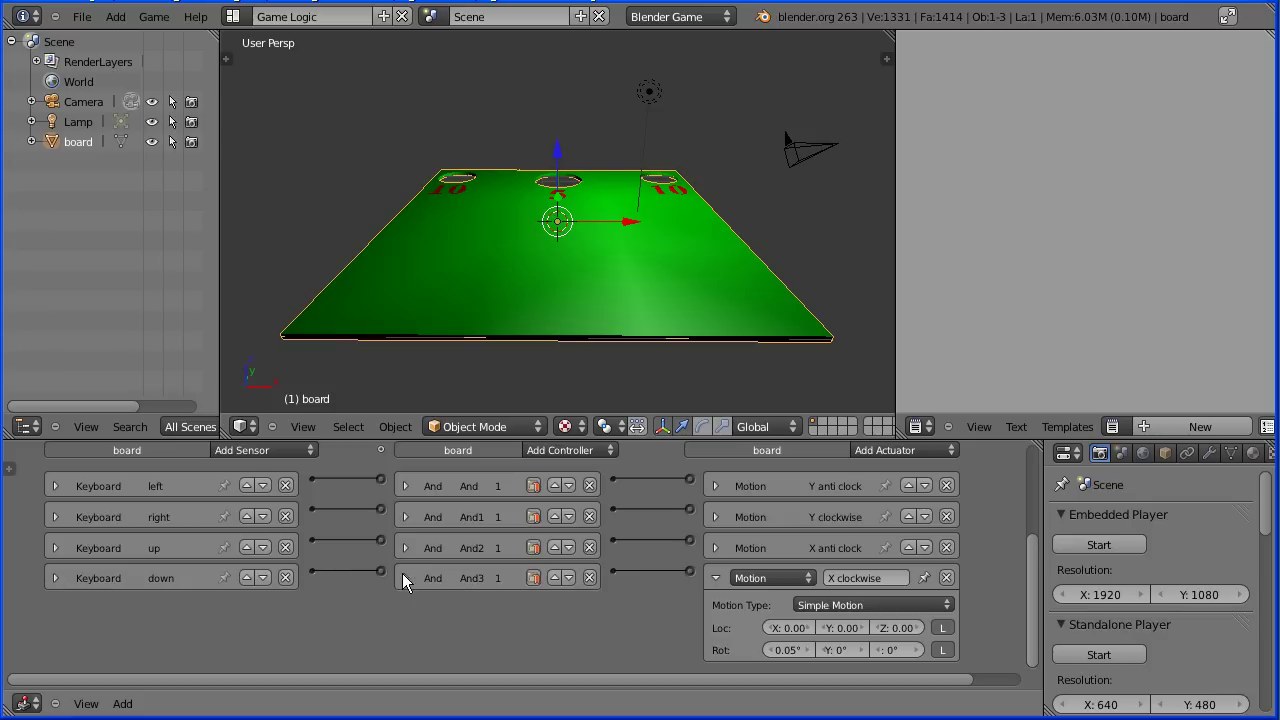
left_click(713, 578)
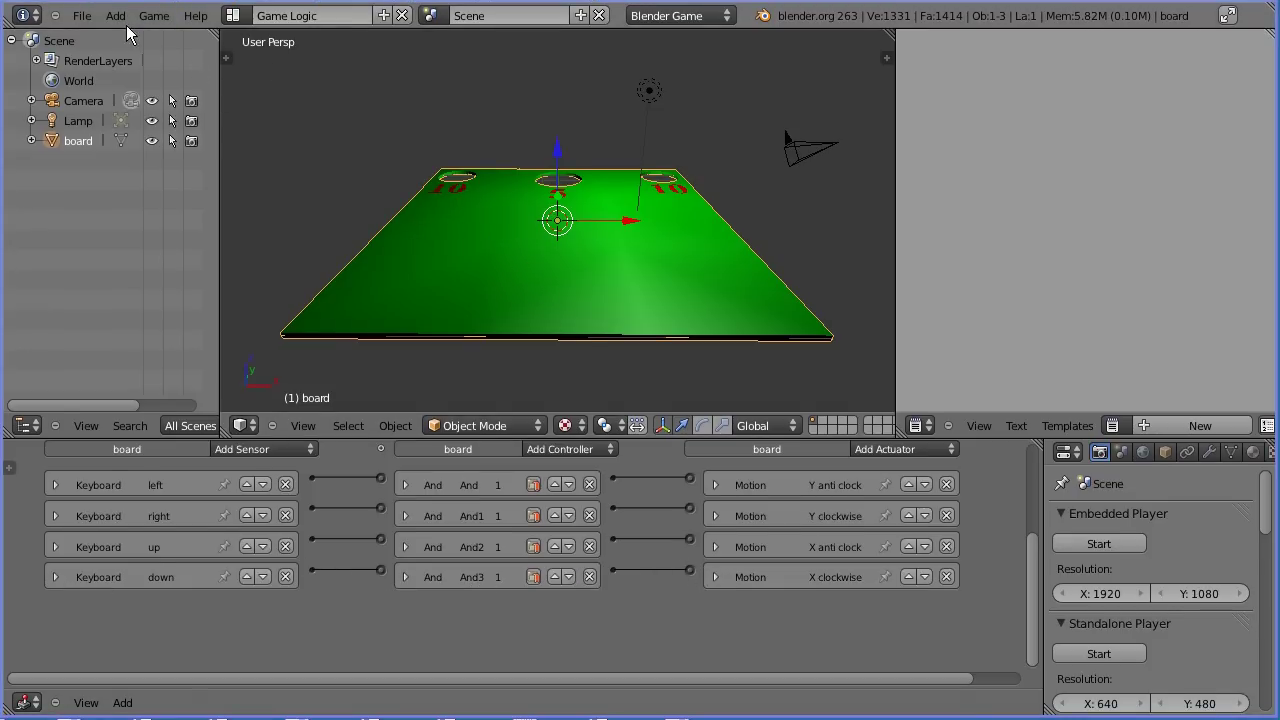
Add a UV sphere as the ball and set its Z location to 1.1.
left_click(116, 15)
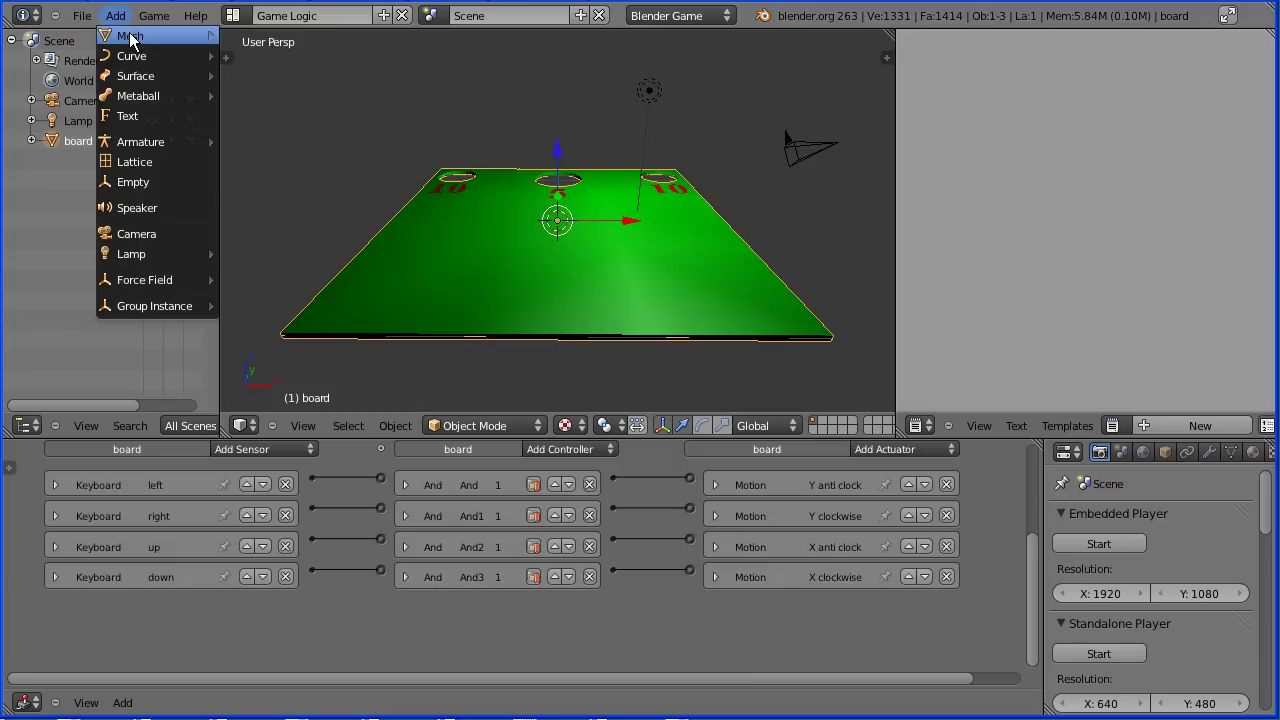
mouse_move(178, 36)
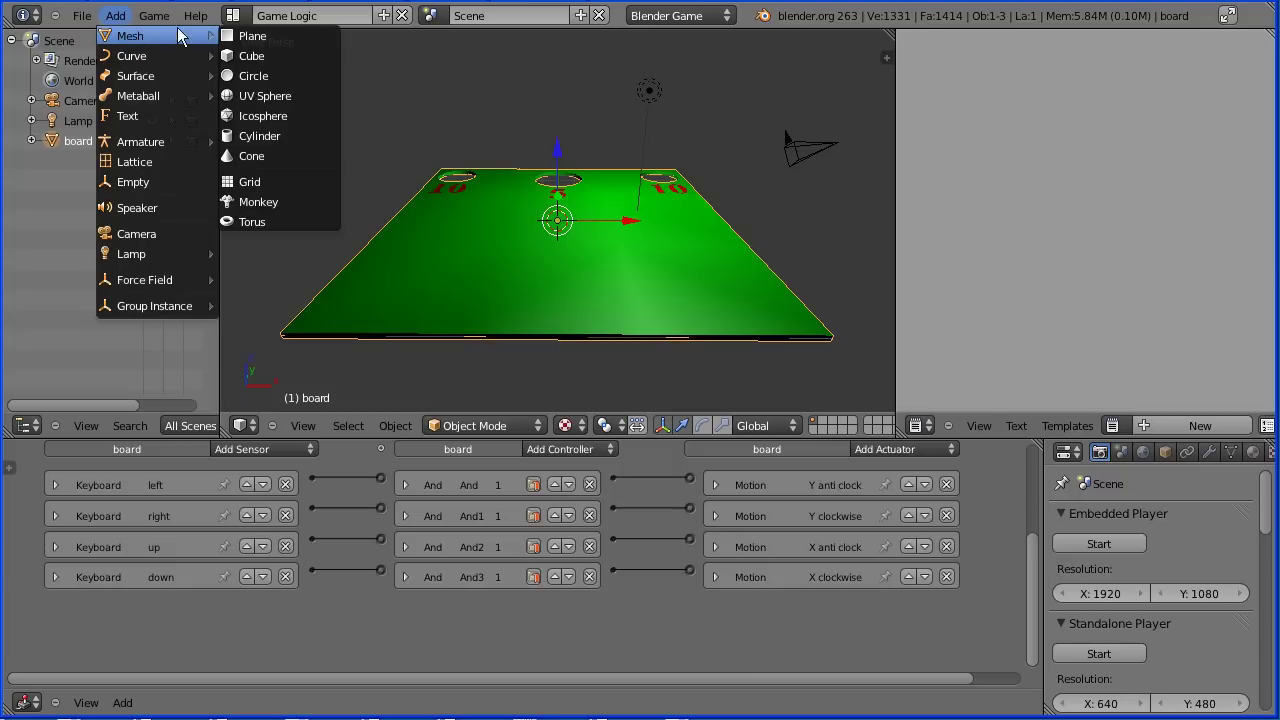
left_click(325, 96)
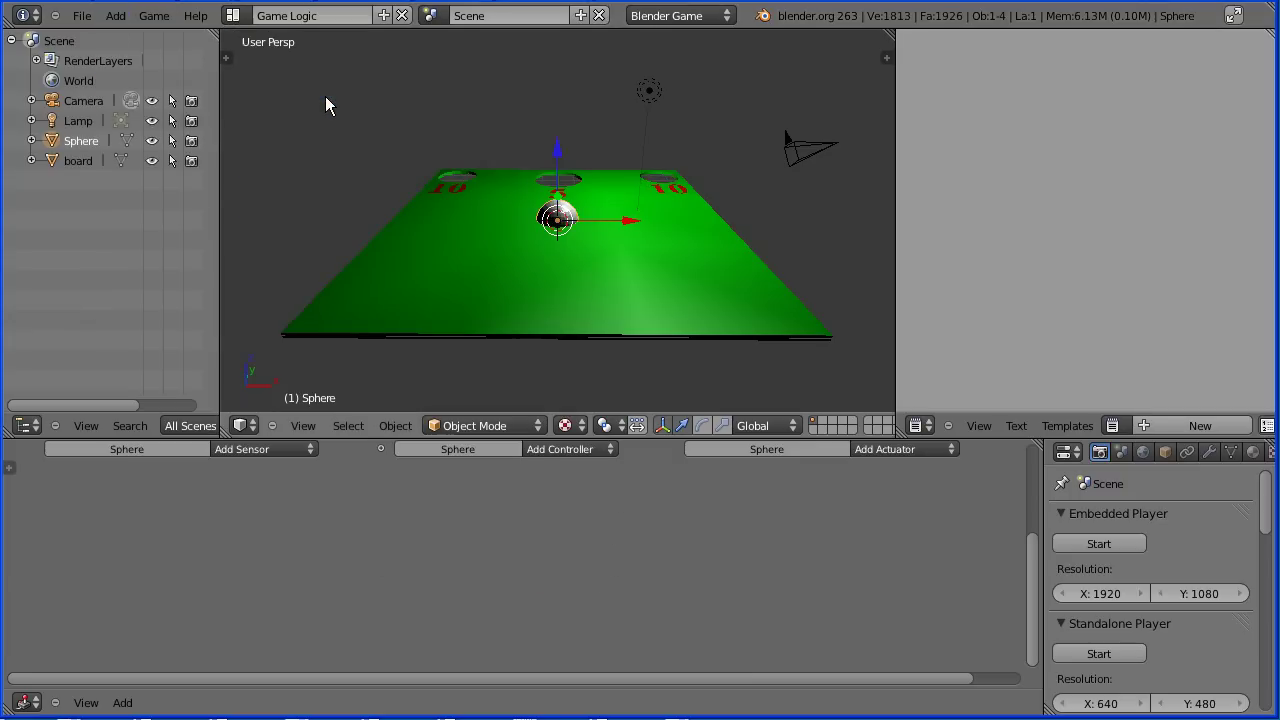
left_click(1165, 454)
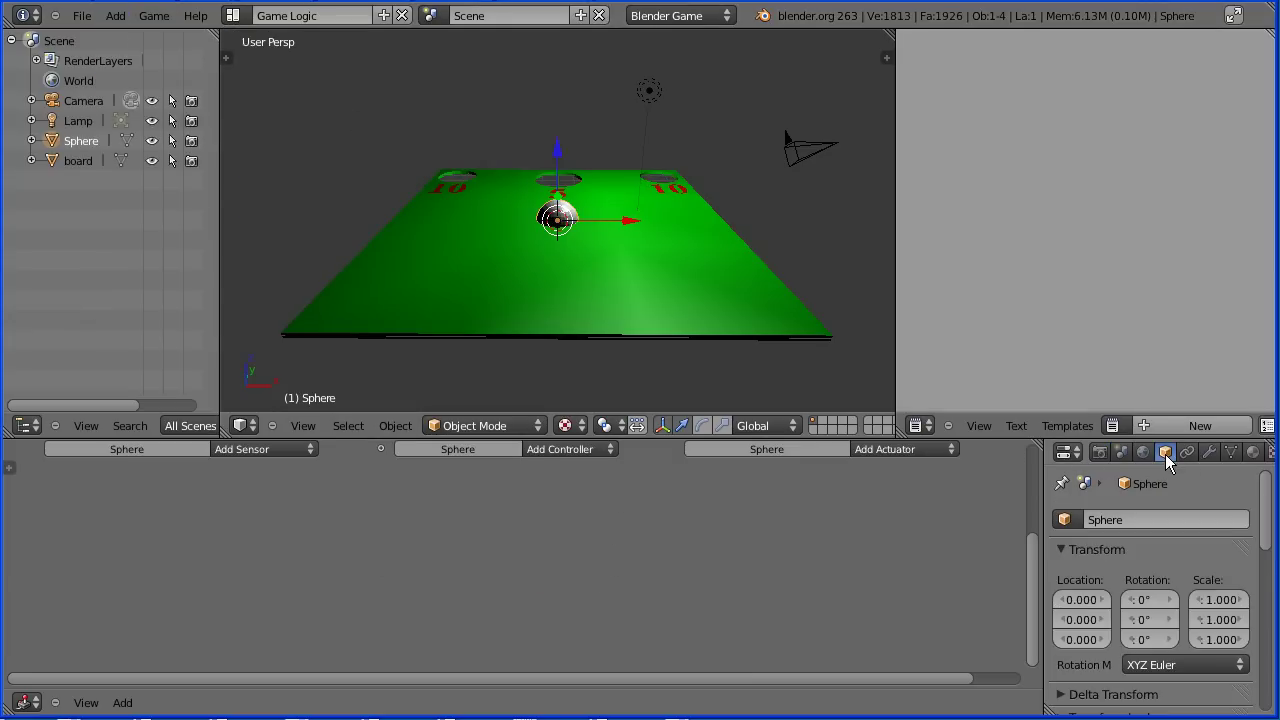
double_click(1083, 641)
type("1.1")
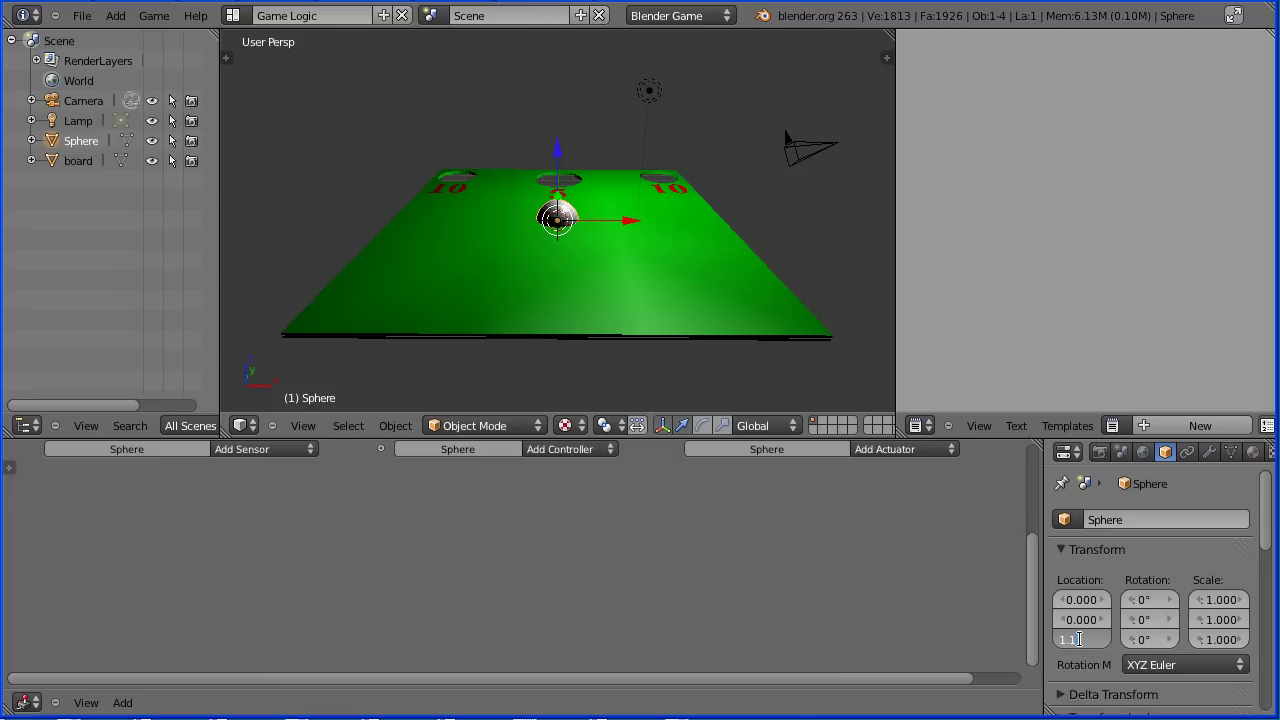
key("Return")
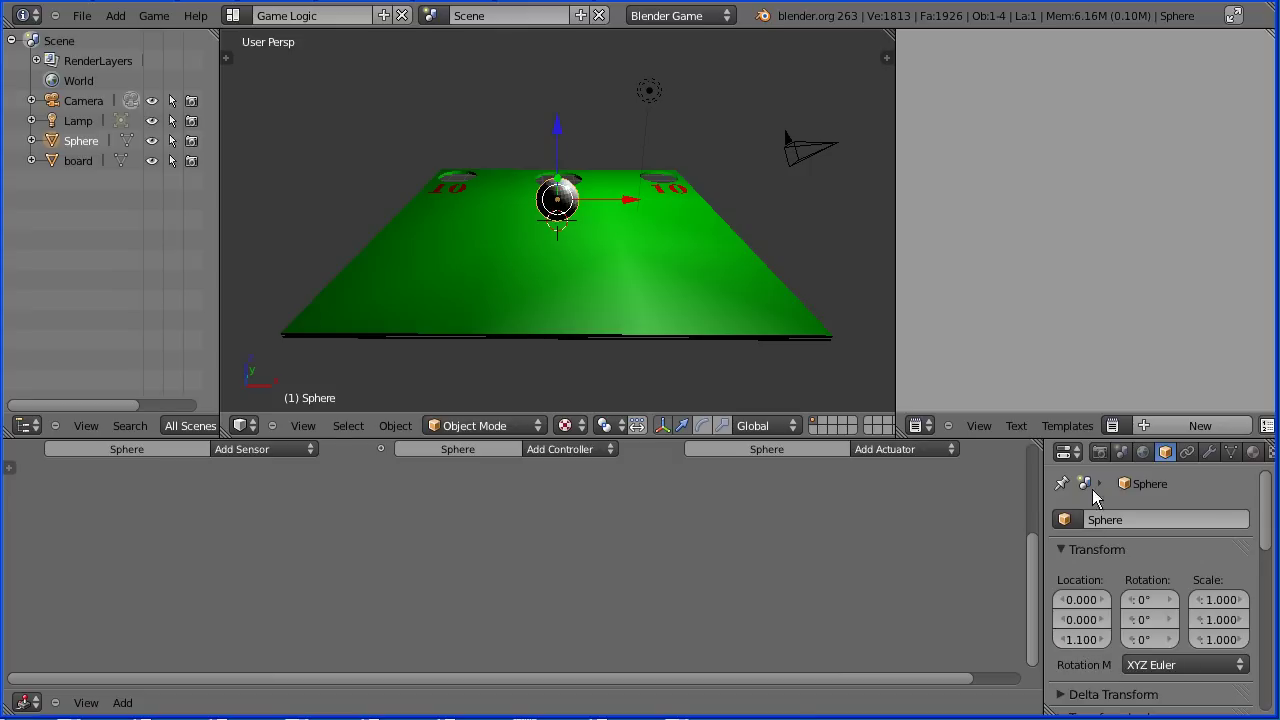
Run the game, tilt the board to the left to check how the sphere behaves, and stop the game.
left_click(1102, 449)
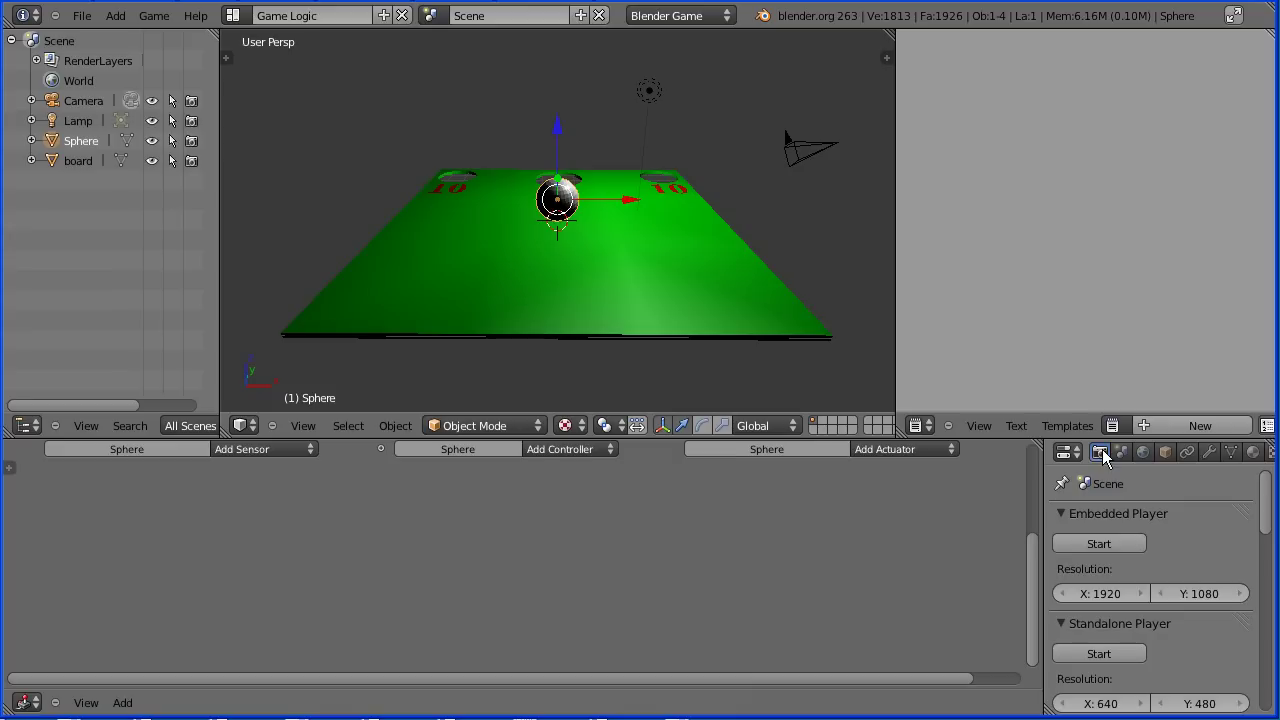
left_click(1092, 543)
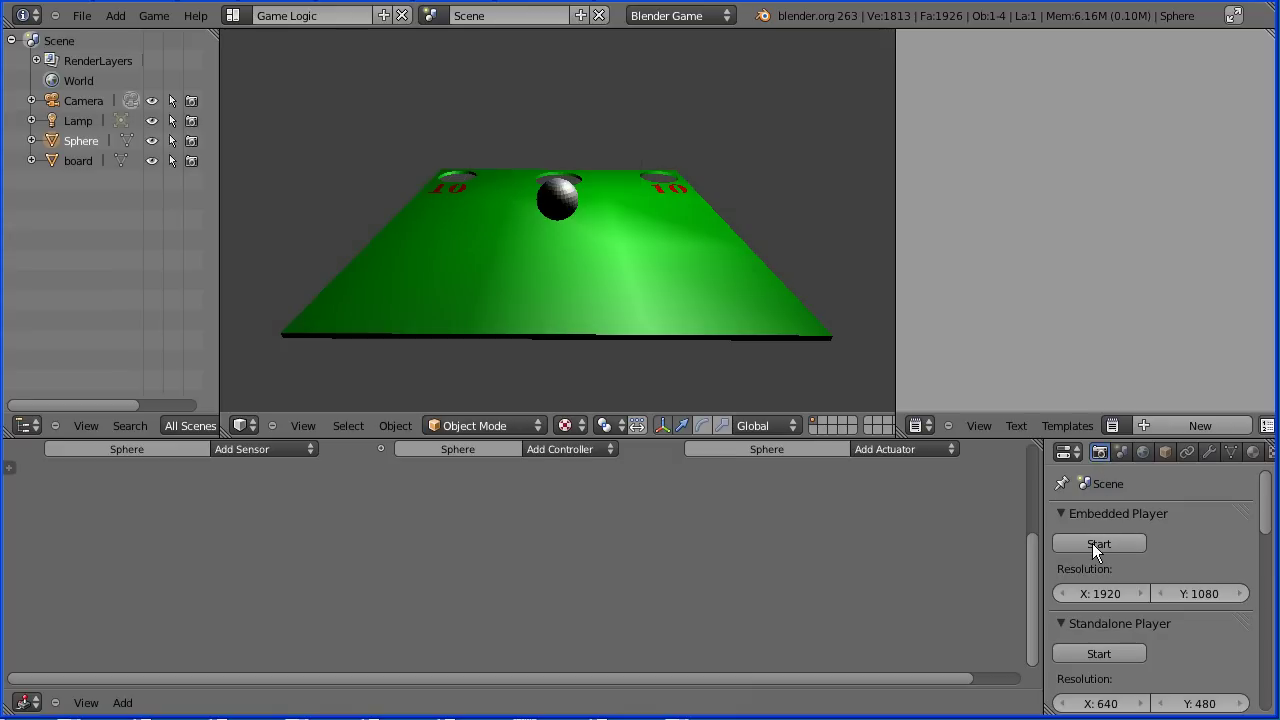
key("Left")
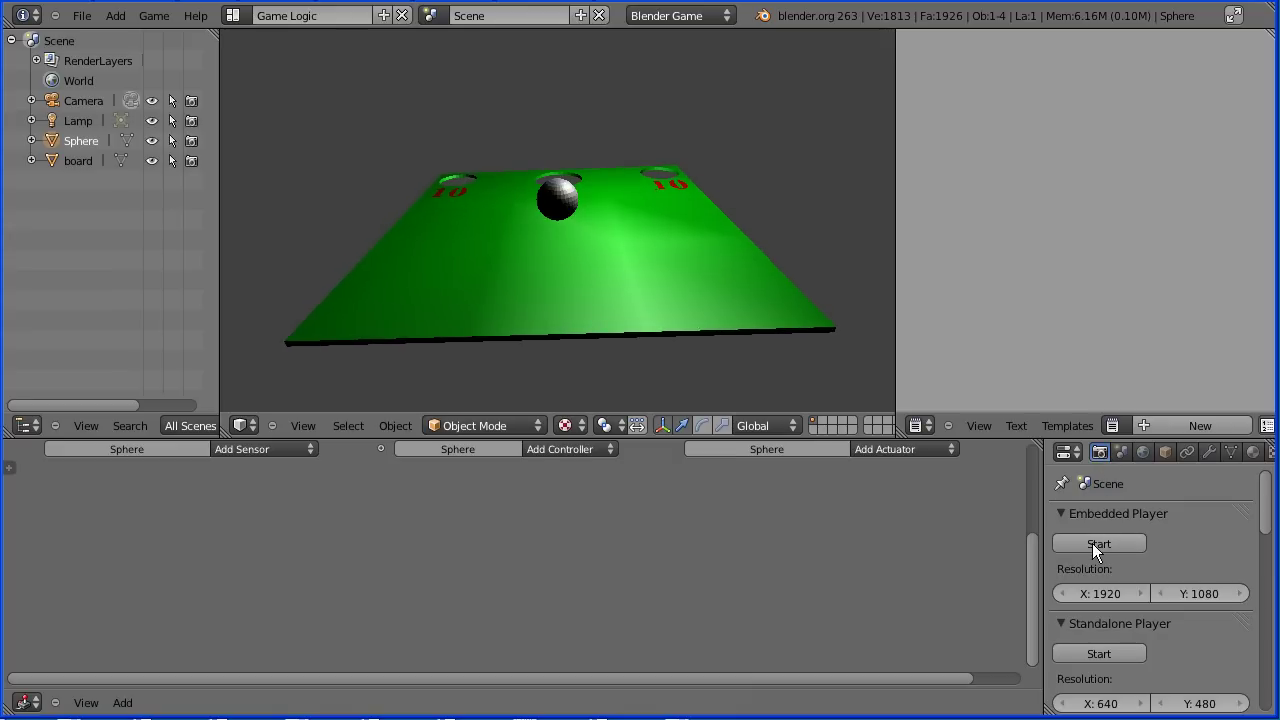
key("Left")
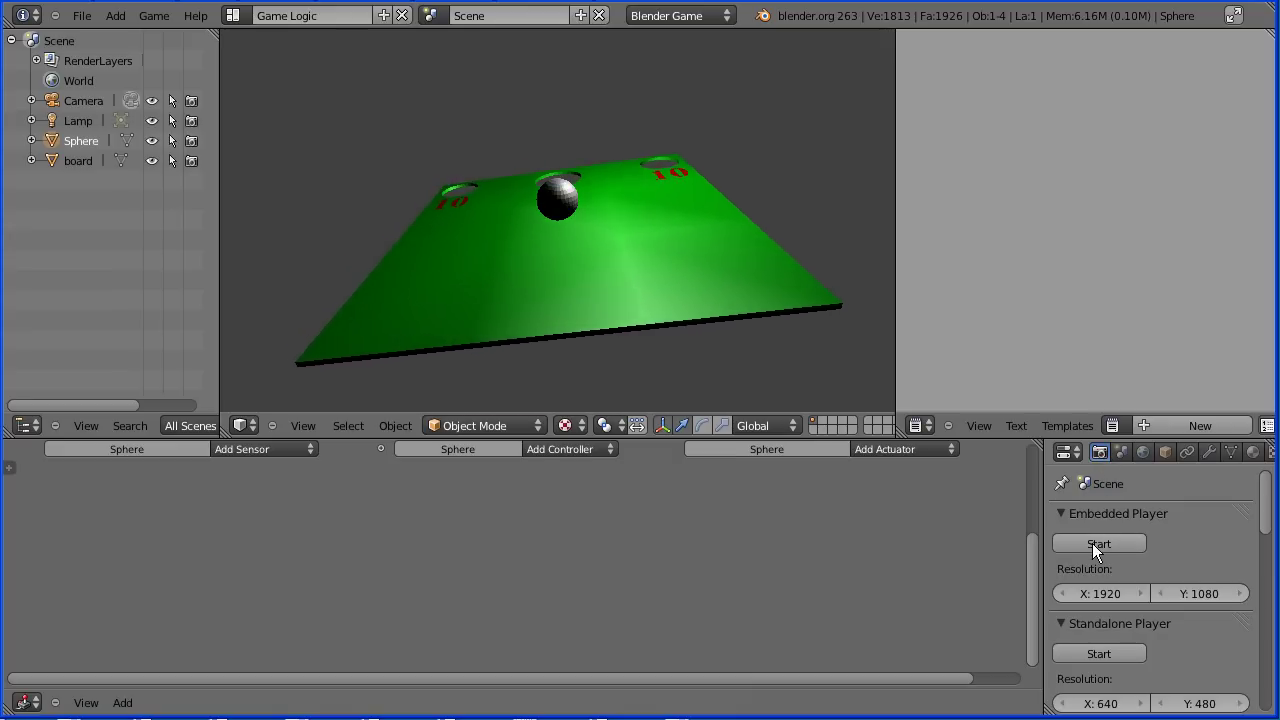
key("Left")
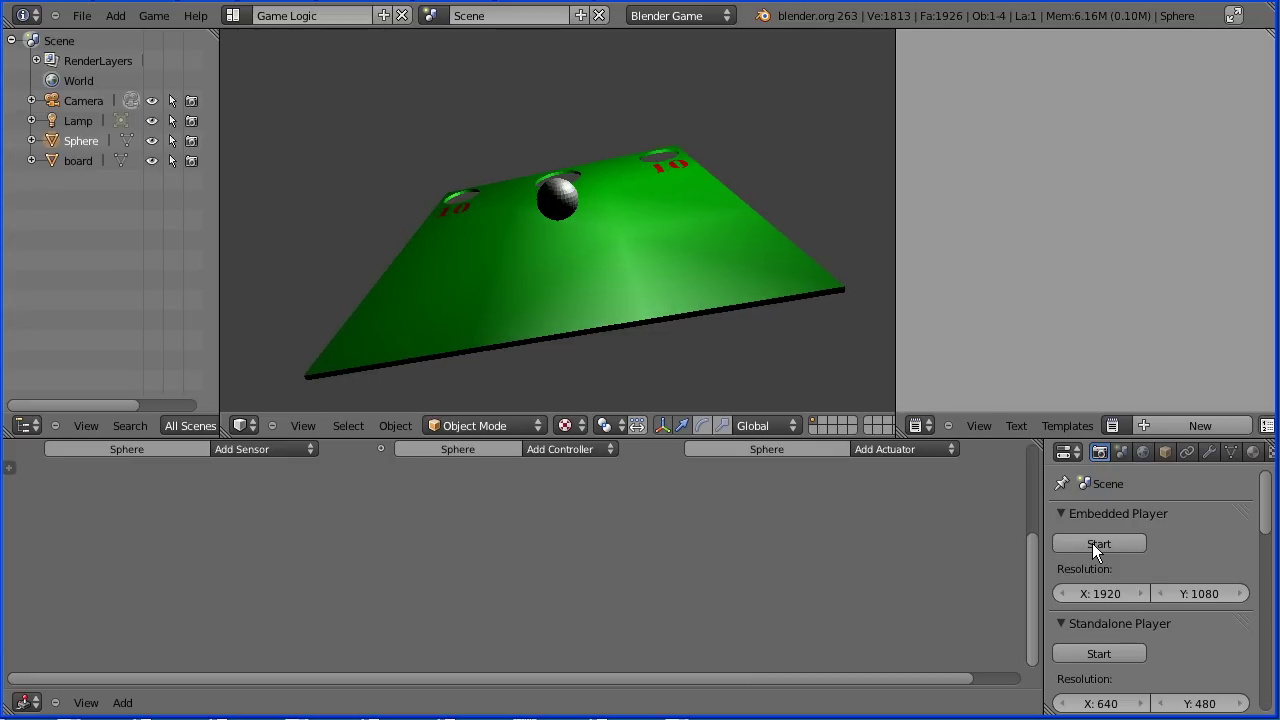
key("Escape")
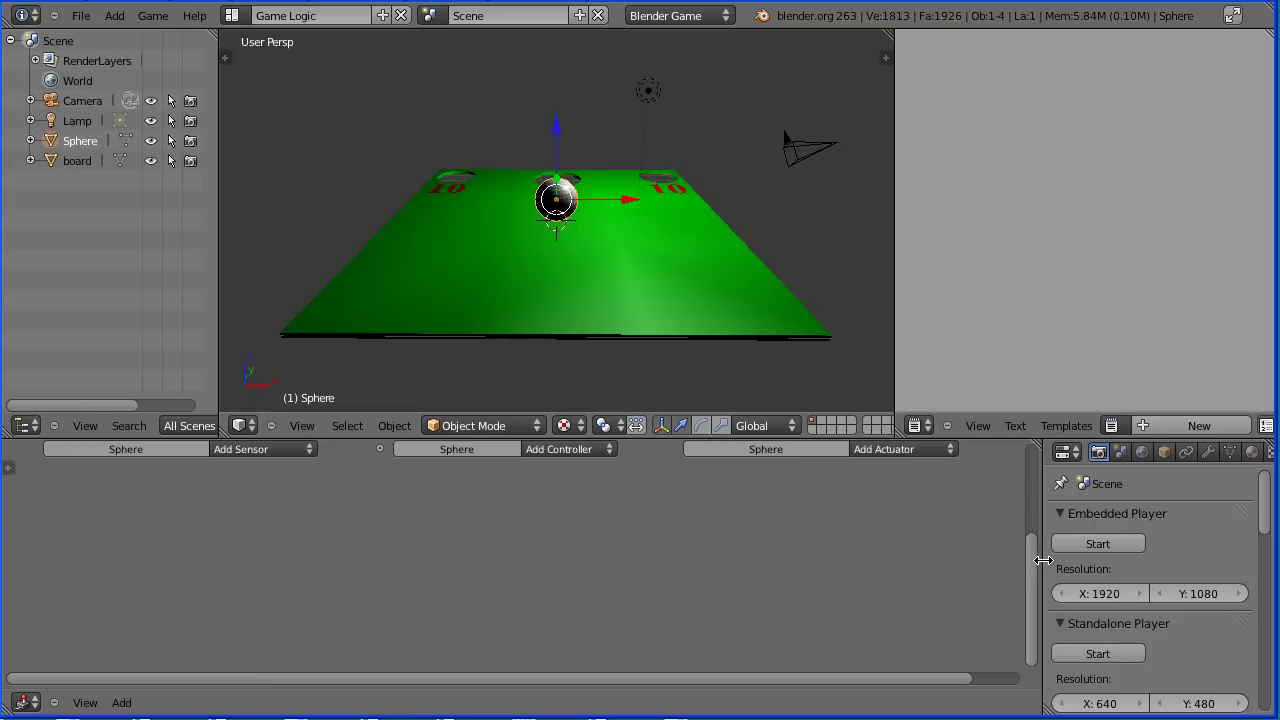
Widen the properties editor and set the sphere's physics type to Rigid Body.
left_click_drag(1043, 560, 981, 563)
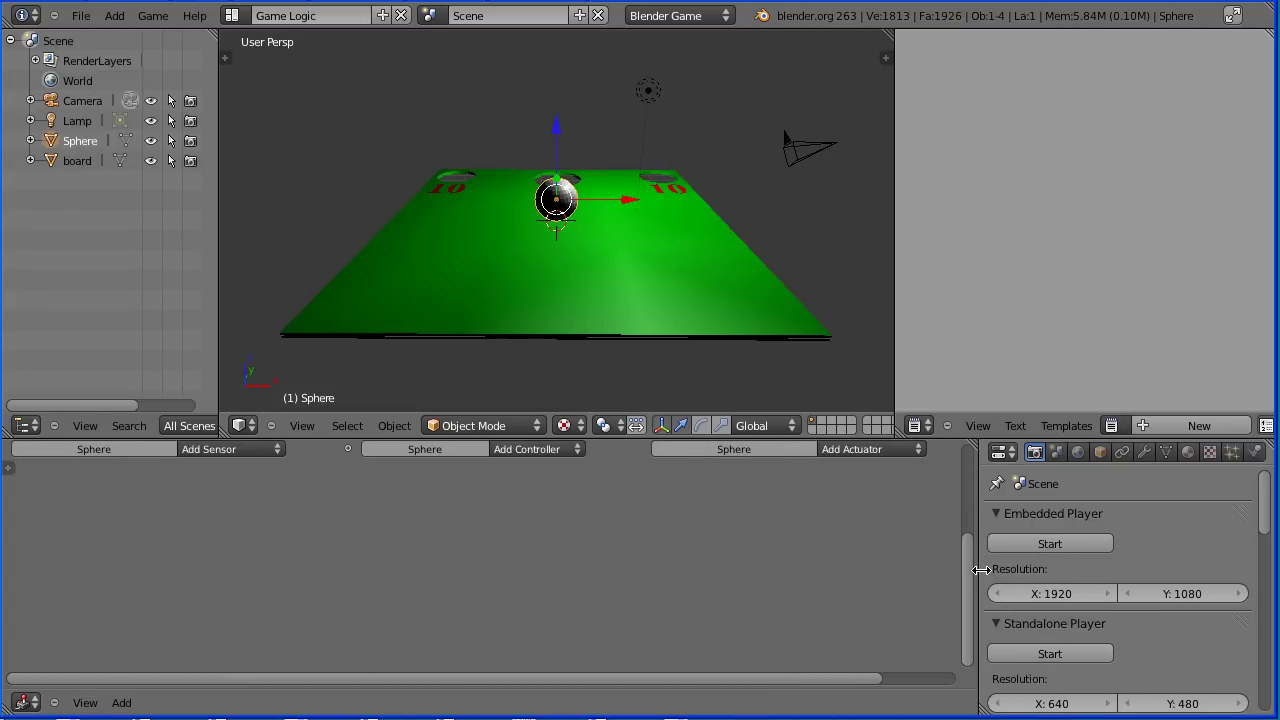
left_click(1254, 452)
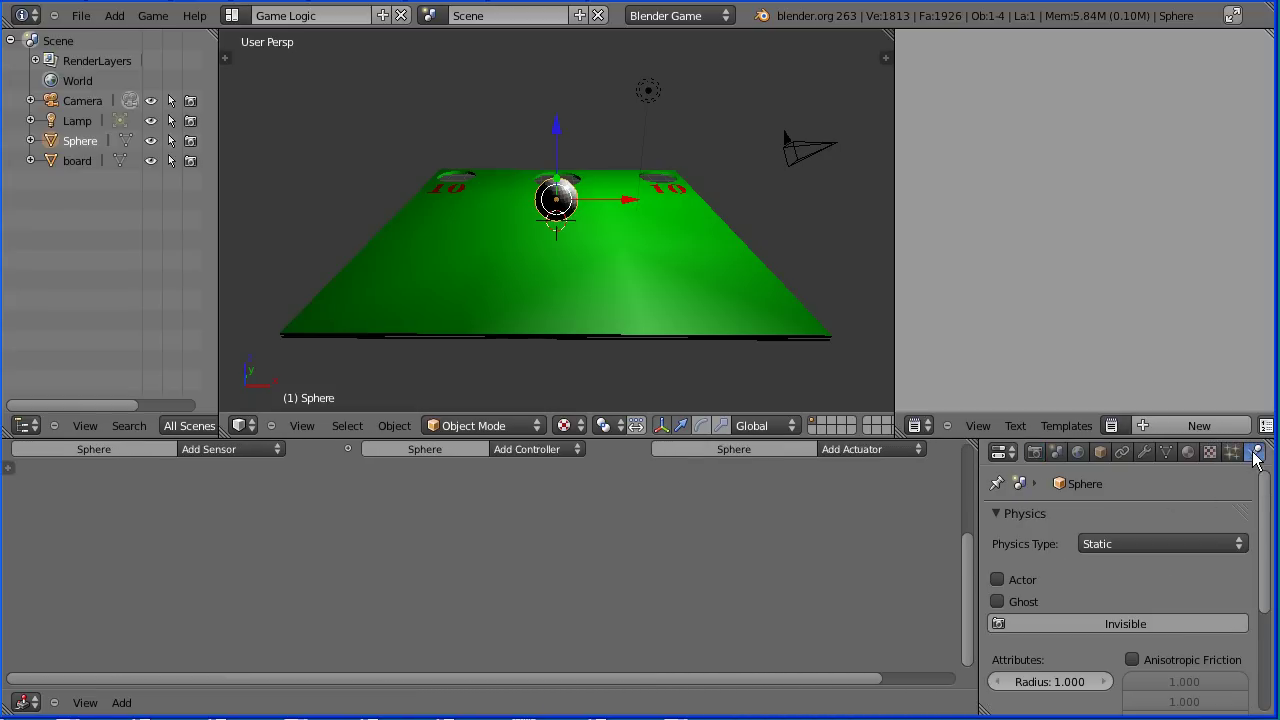
left_click(1164, 541)
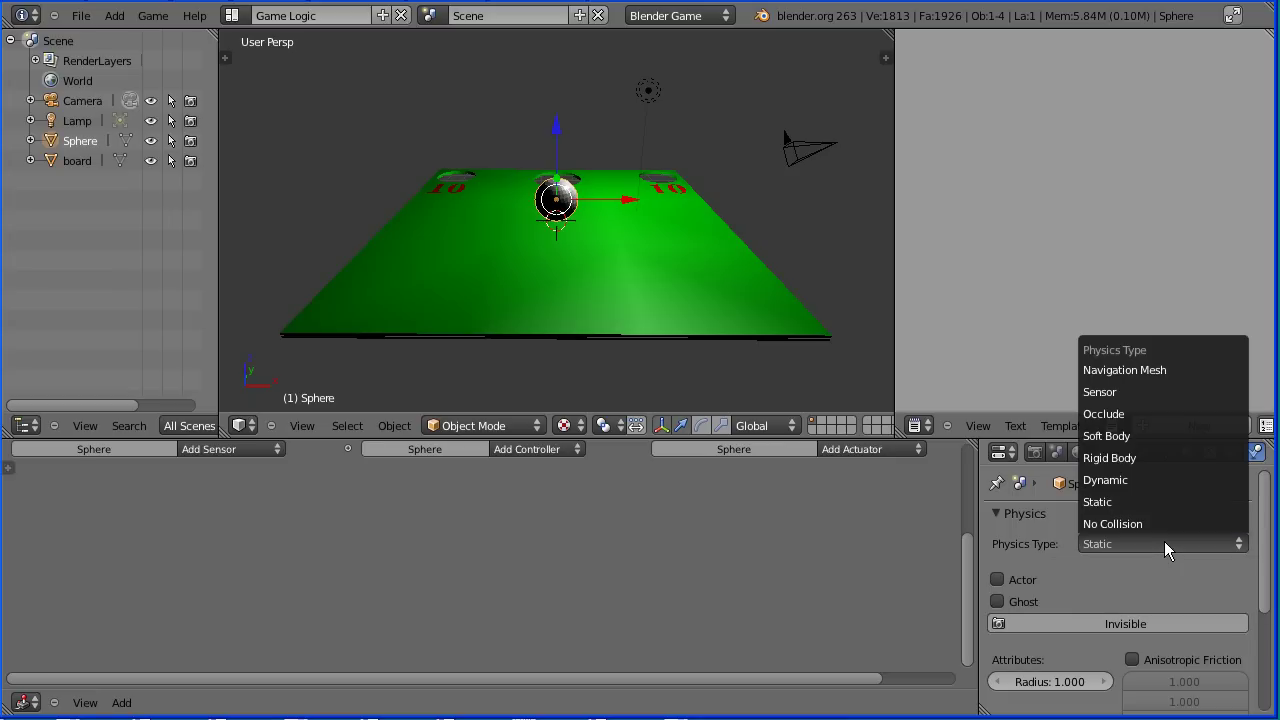
left_click(1186, 456)
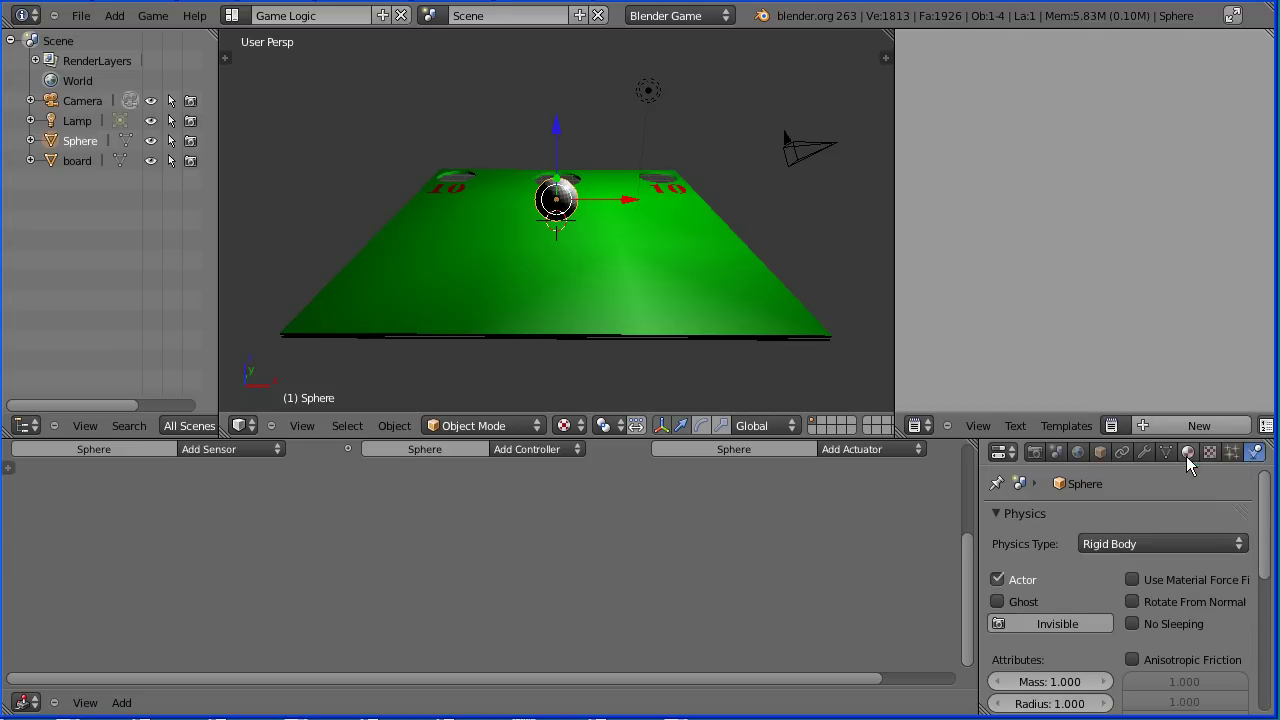
Run the game, tilt the board to the left to test the rigid-body sphere's rolling, and stop the game.
left_click(1035, 456)
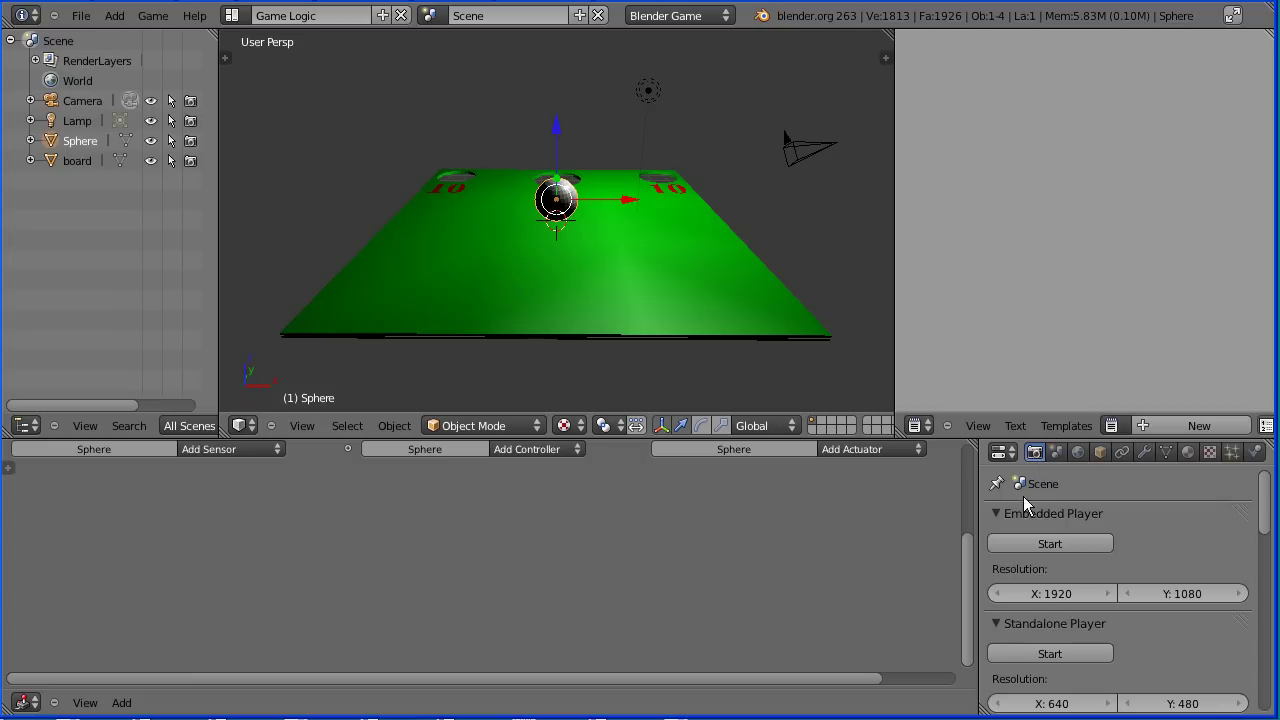
left_click(1022, 541)
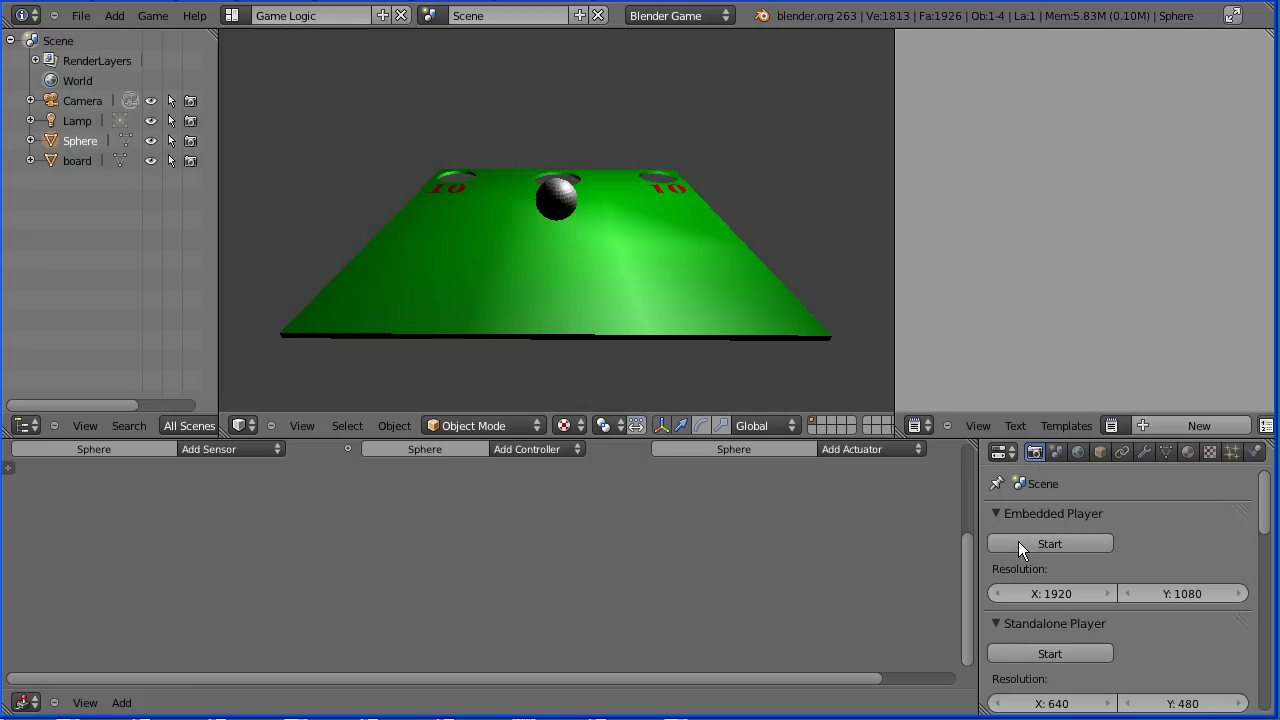
key("Left")
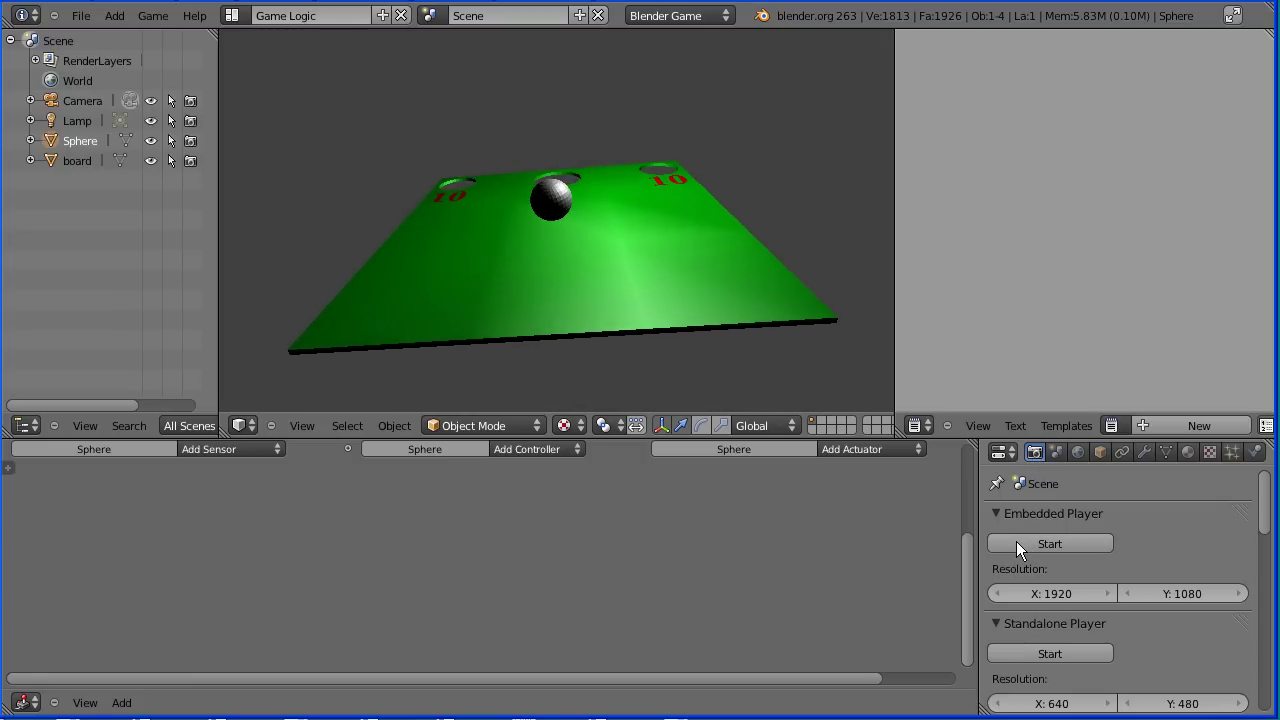
key("Left")
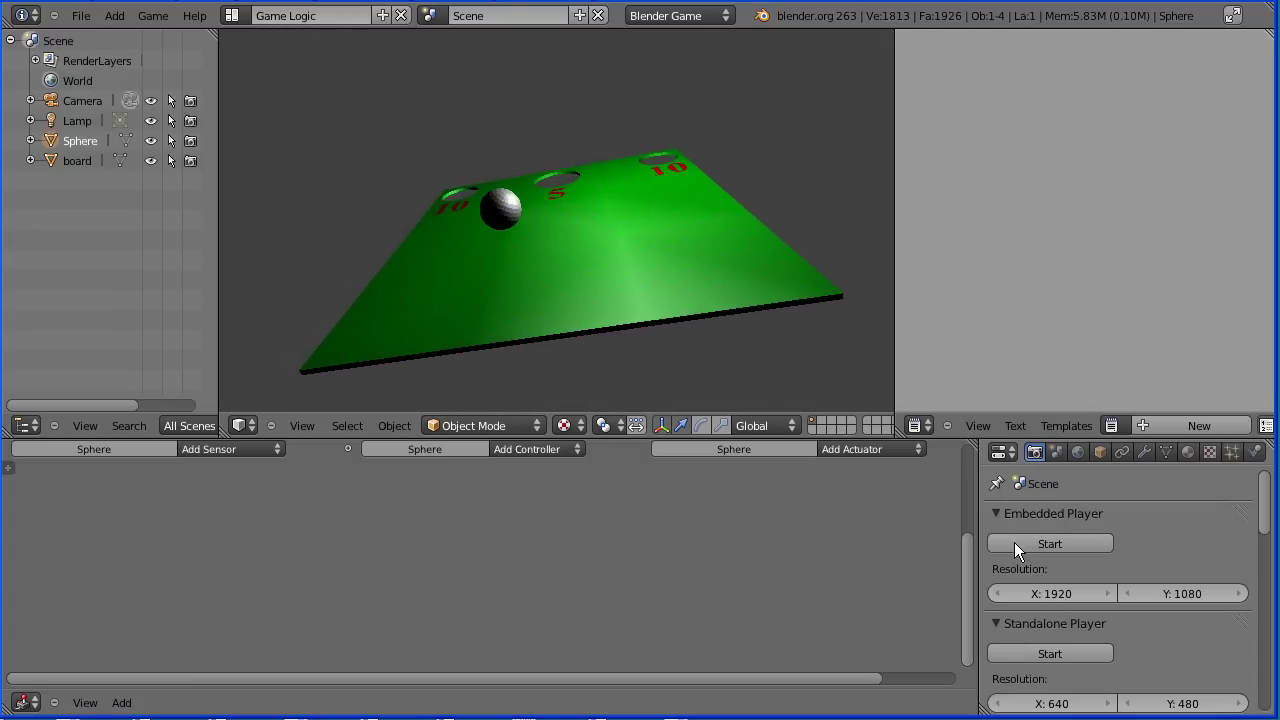
key("Left")
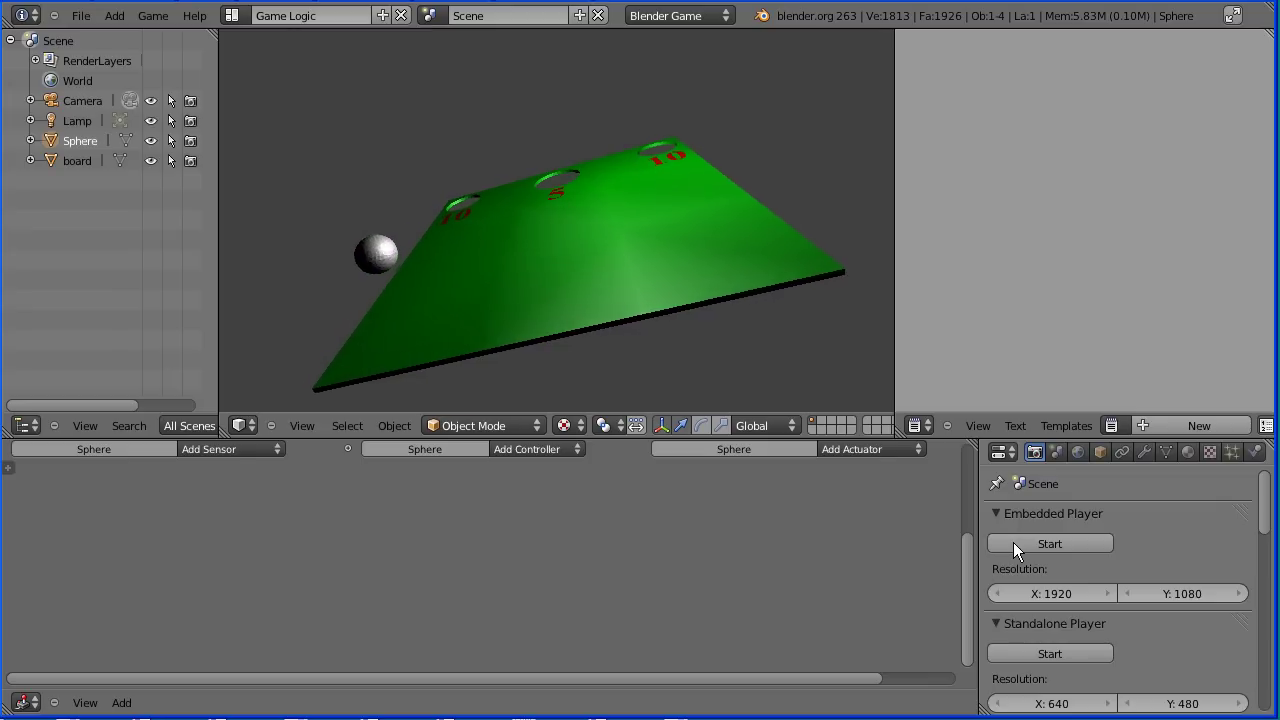
key("Left")
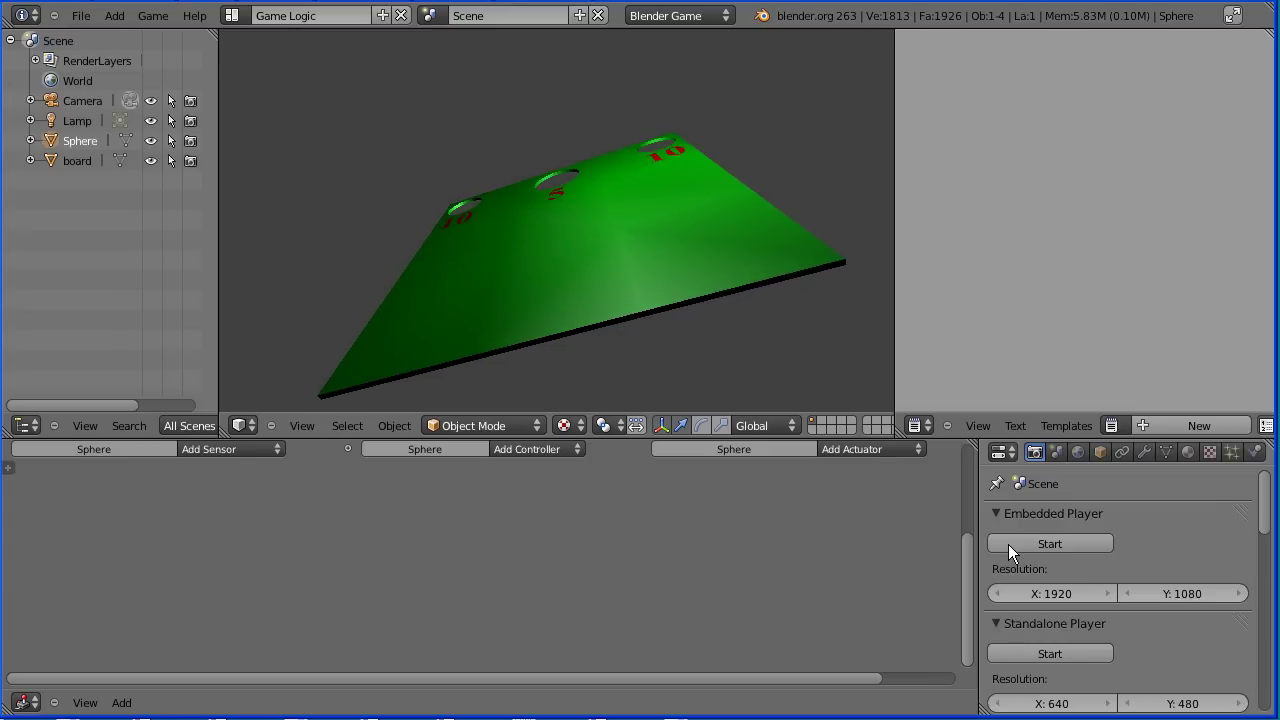
key("Escape")
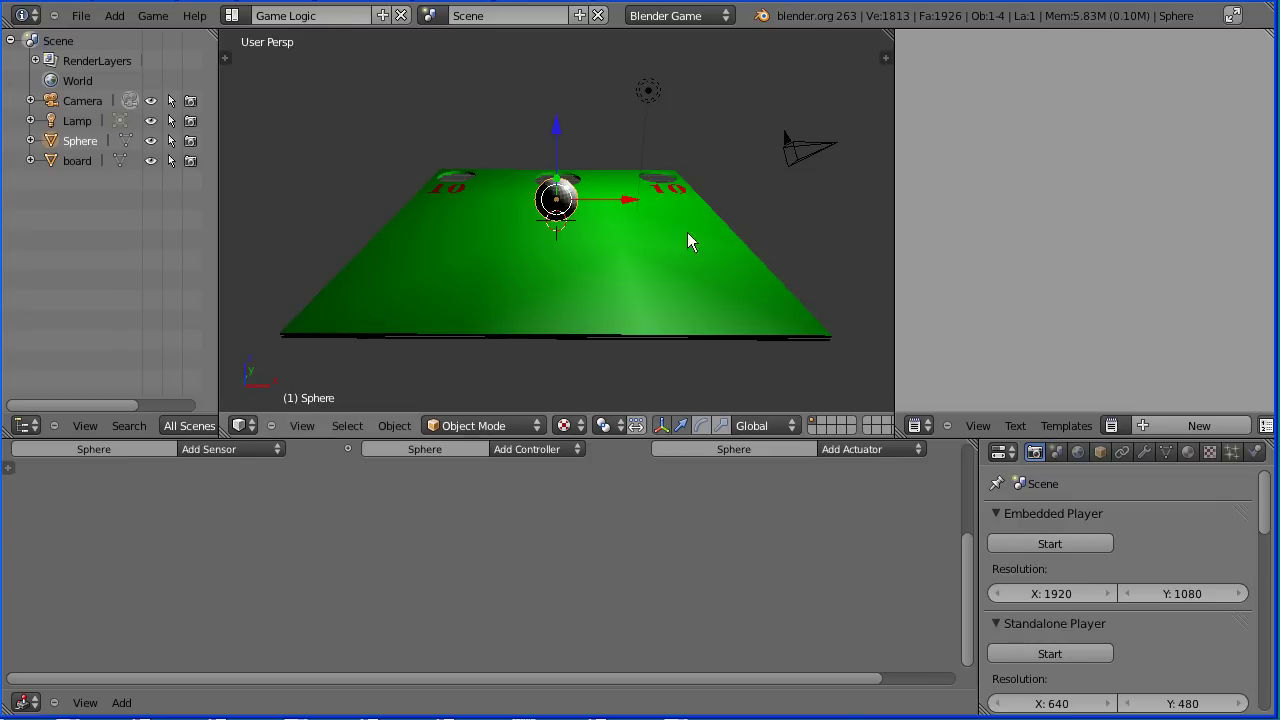
Set the sphere's Y location to -6.
left_click(1102, 453)
left_click(1032, 617)
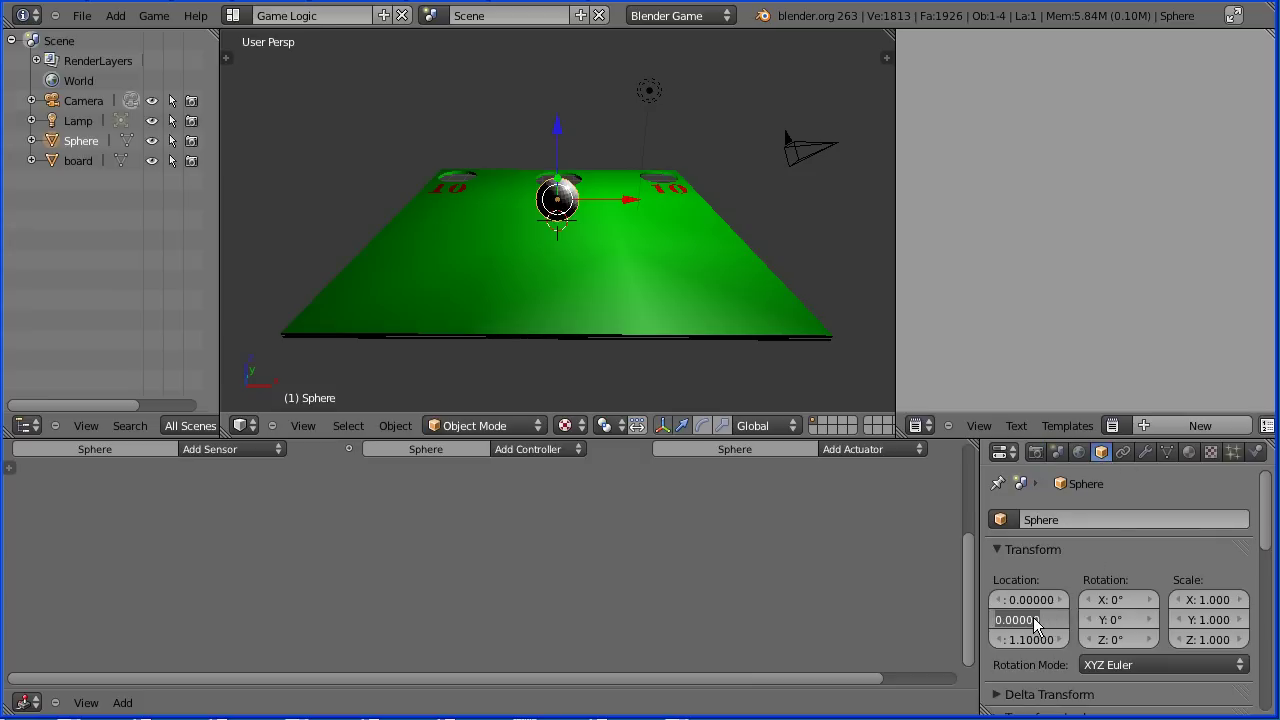
key("BackSpace")
type("-6")
key("Return")
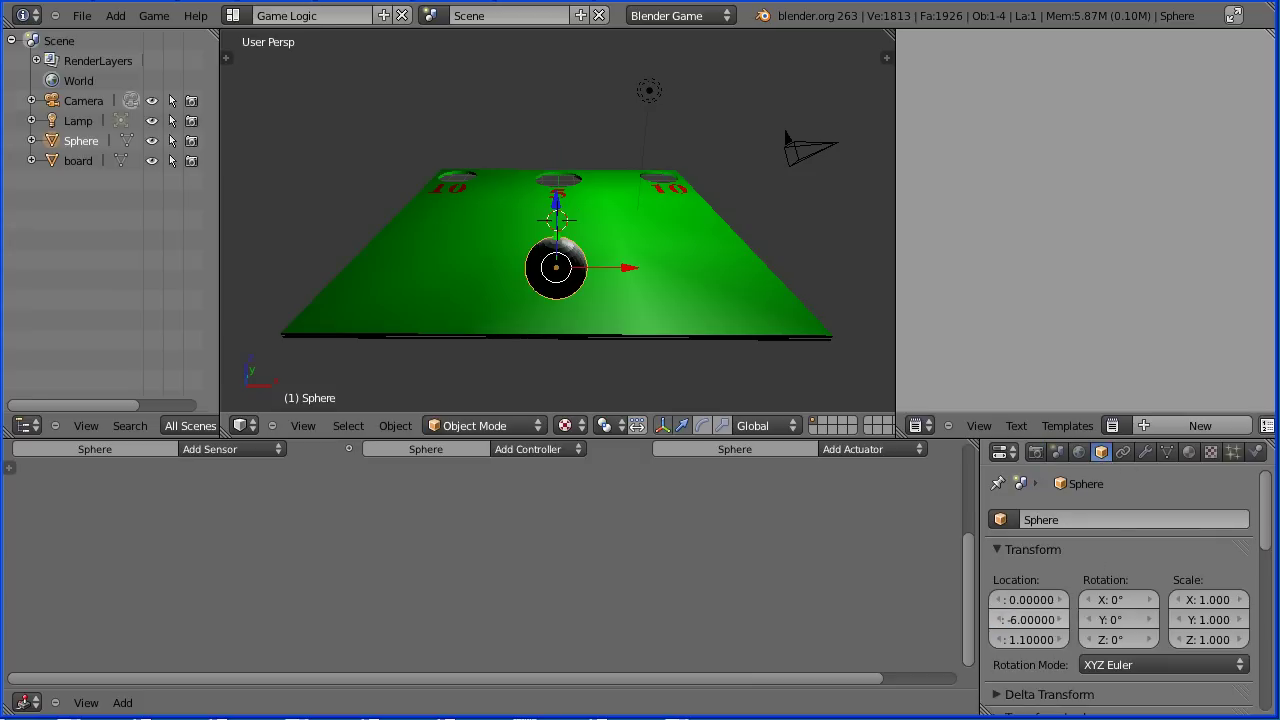
Run the game to test tilting the board with the sphere at its new start position, and stop the game.
left_click(1036, 453)
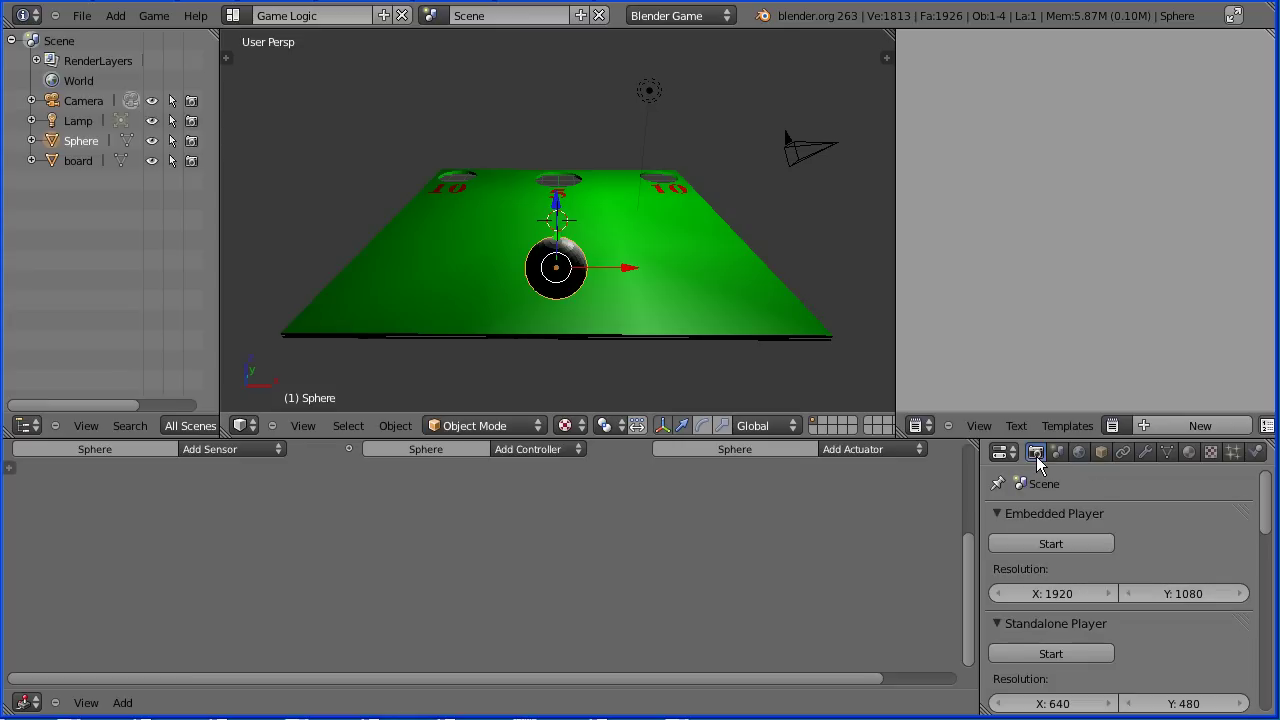
left_click(1036, 542)
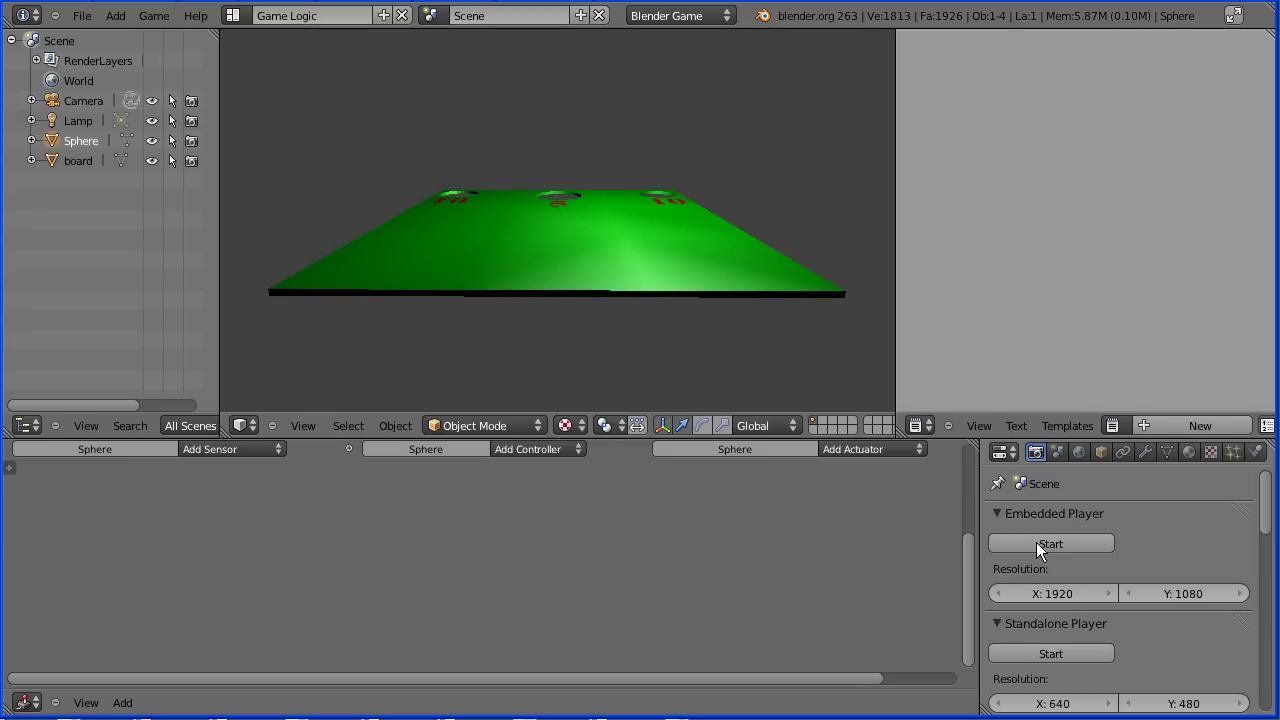
key("Escape")
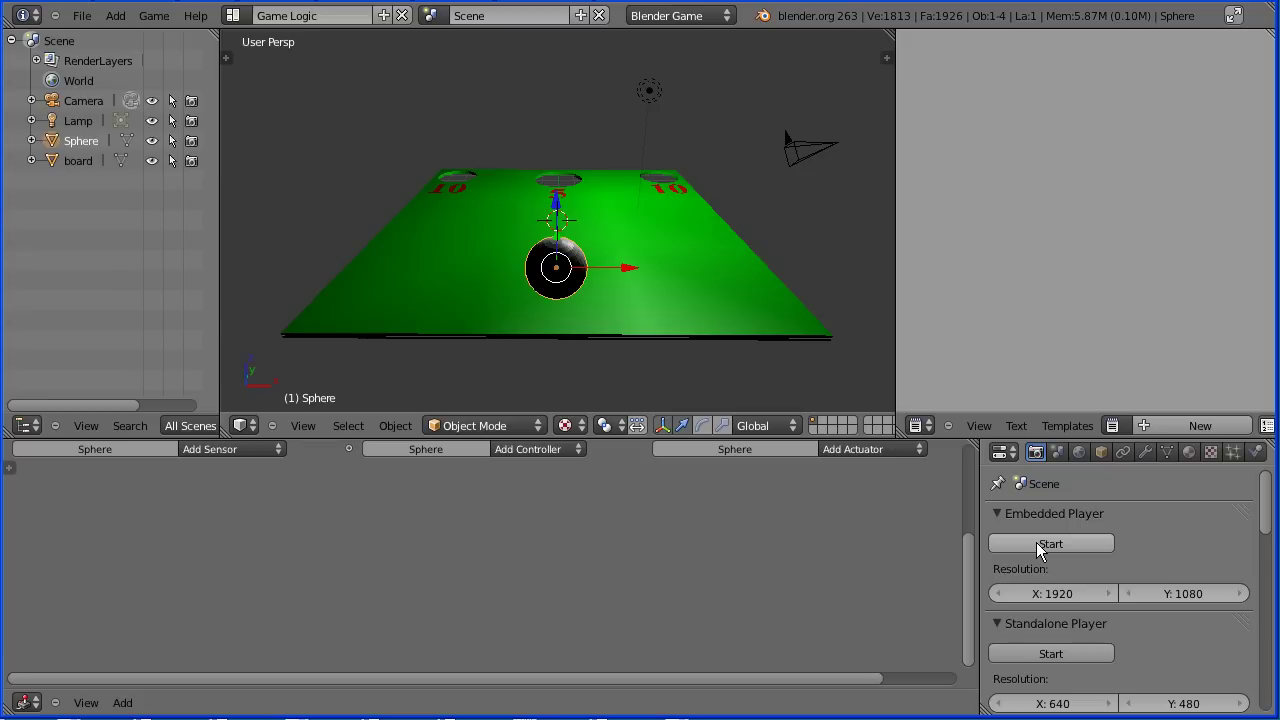